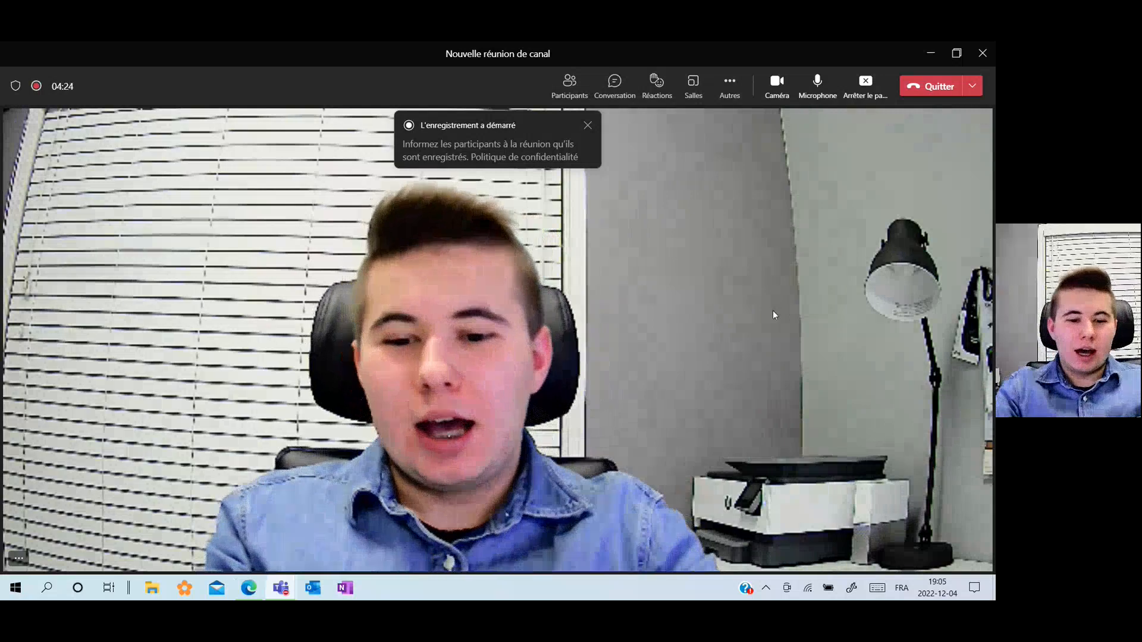
pyautogui.click(249, 588)
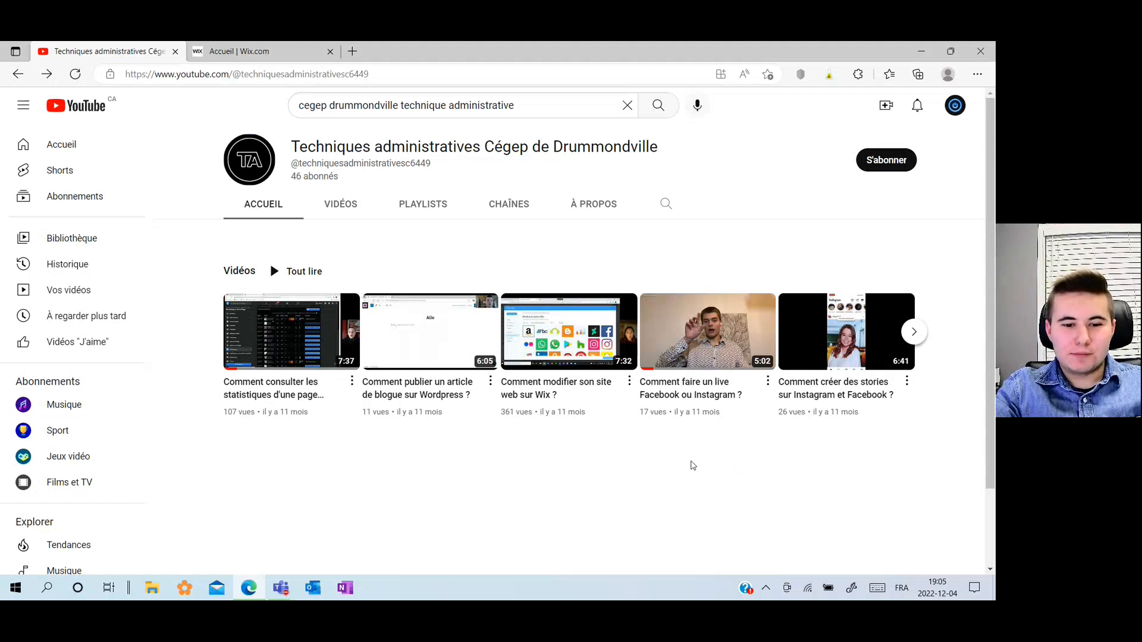
pyautogui.moveTo(291, 580)
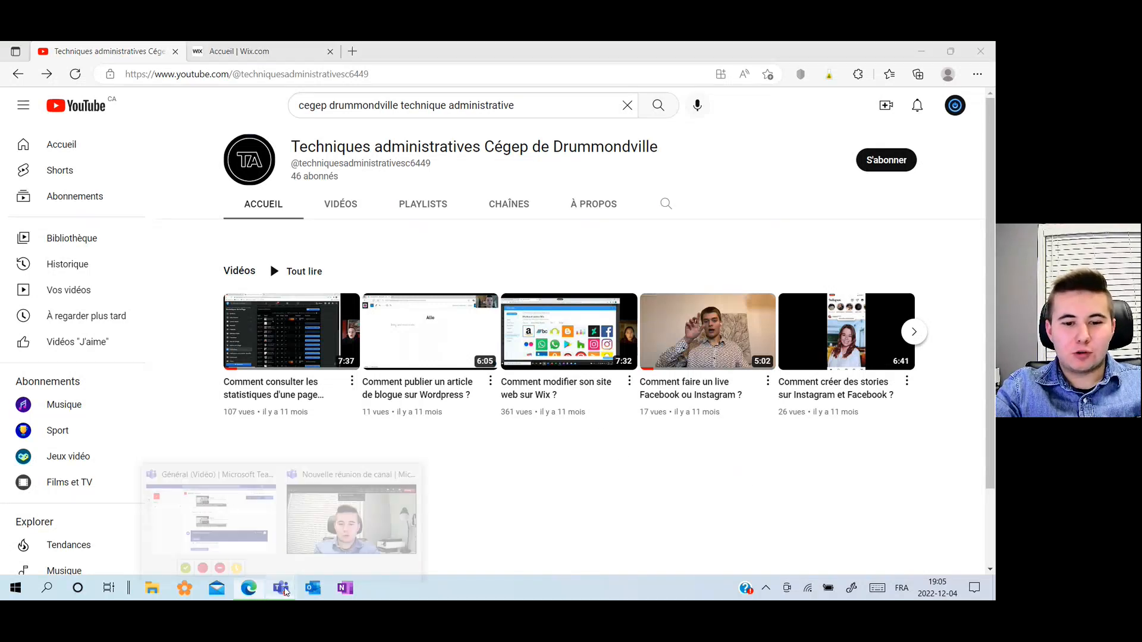
pyautogui.click(367, 512)
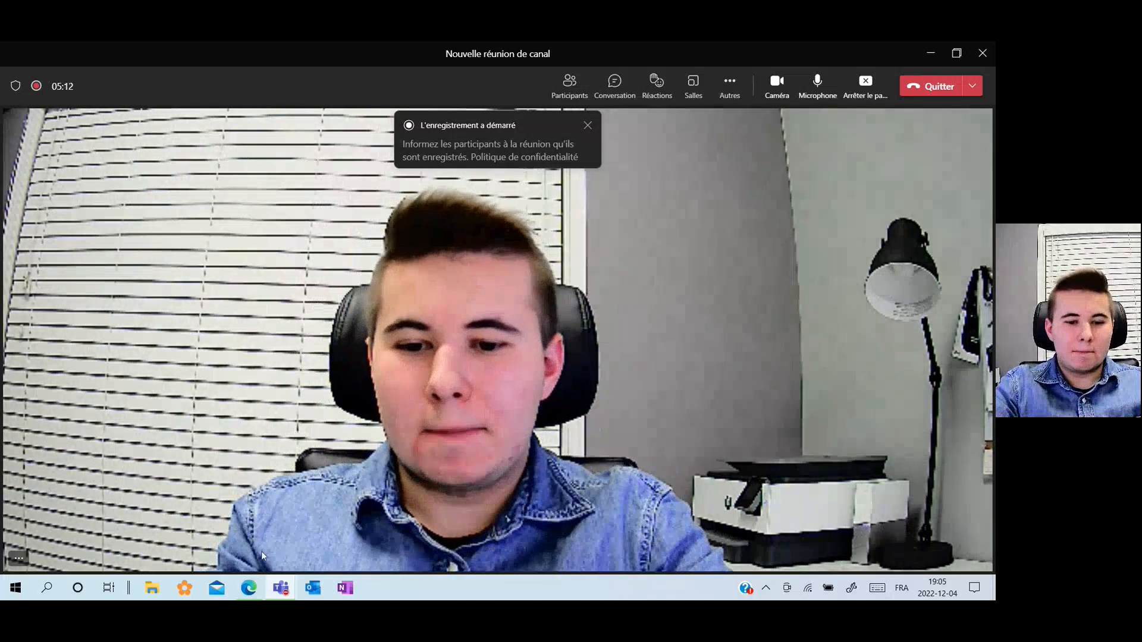
# Switch to the browser's Wix dashboard and open the Tutoriel site in the editor
pyautogui.click(250, 588)
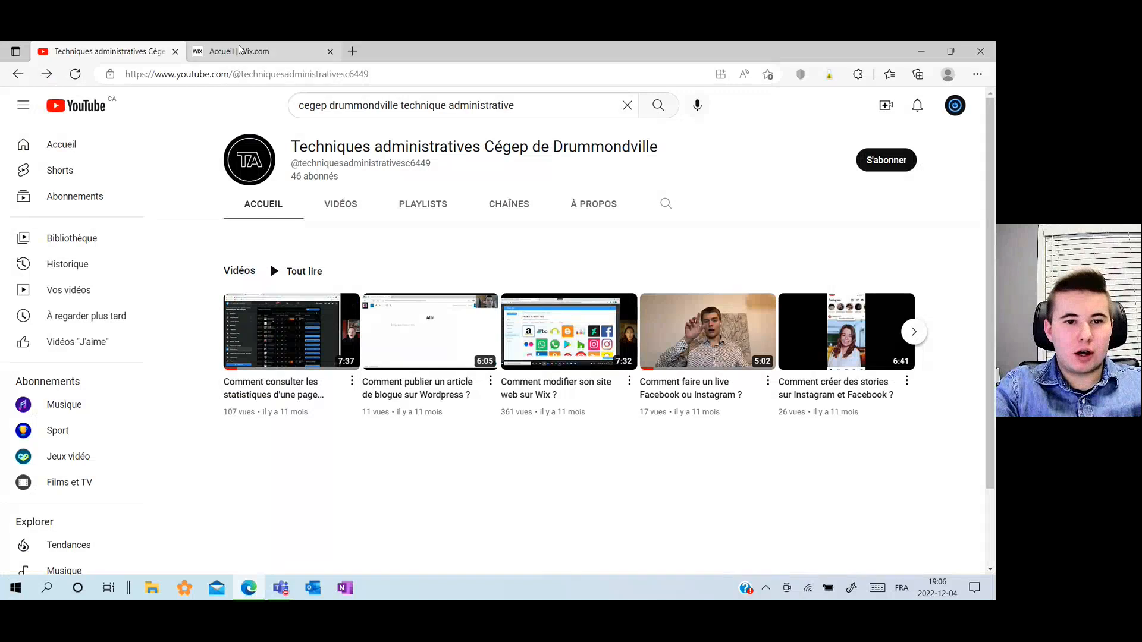
pyautogui.click(239, 49)
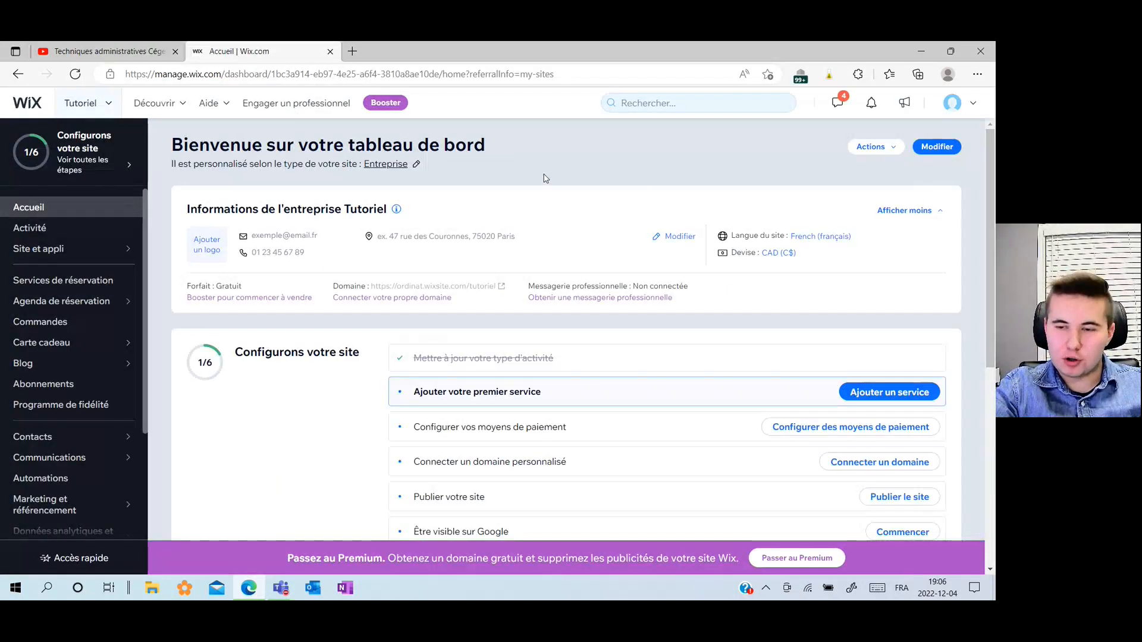
pyautogui.click(942, 148)
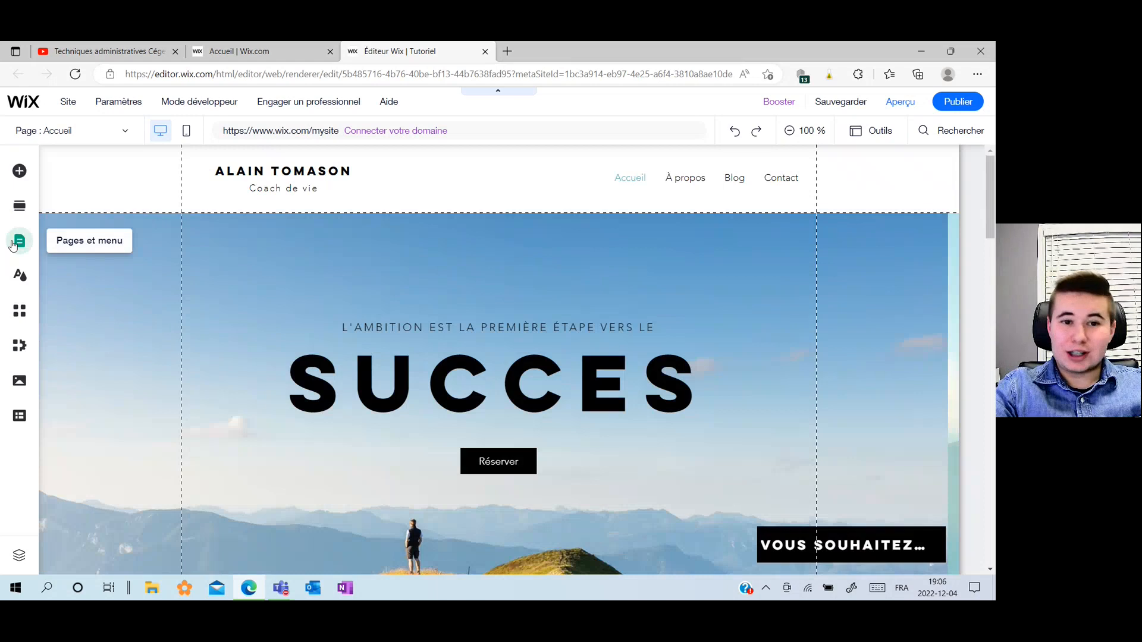
# Open the site's page list and examine the options available for the Blog page
pyautogui.click(13, 245)
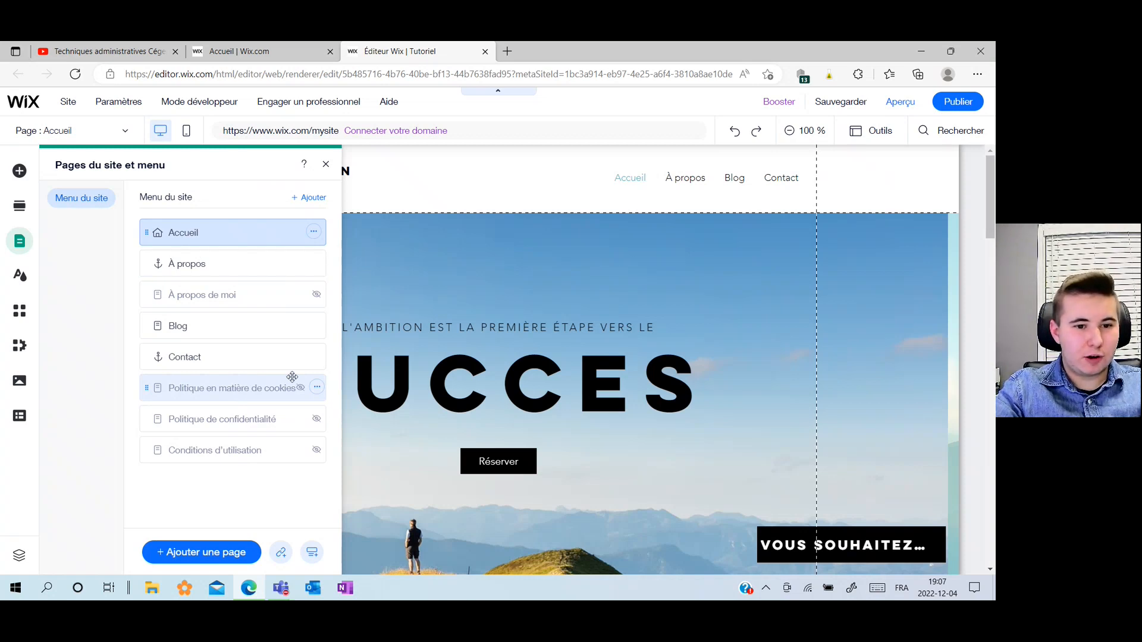
pyautogui.click(314, 326)
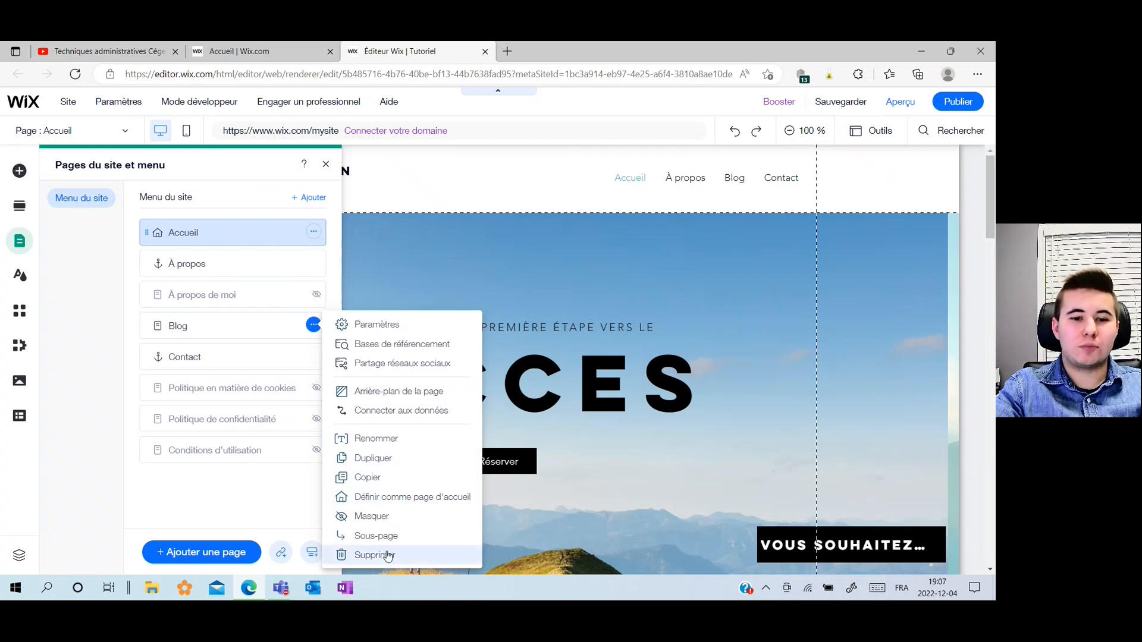
pyautogui.click(273, 495)
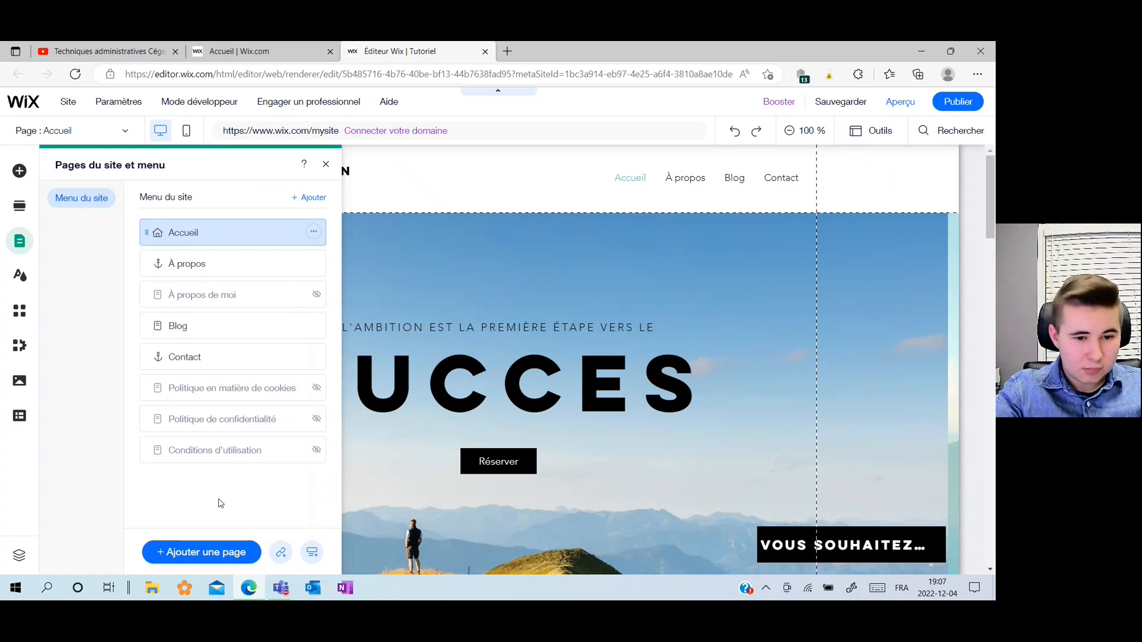
# Add a page from the Services disponibles template in the Services category, keep the name Services and close the page list
pyautogui.click(196, 556)
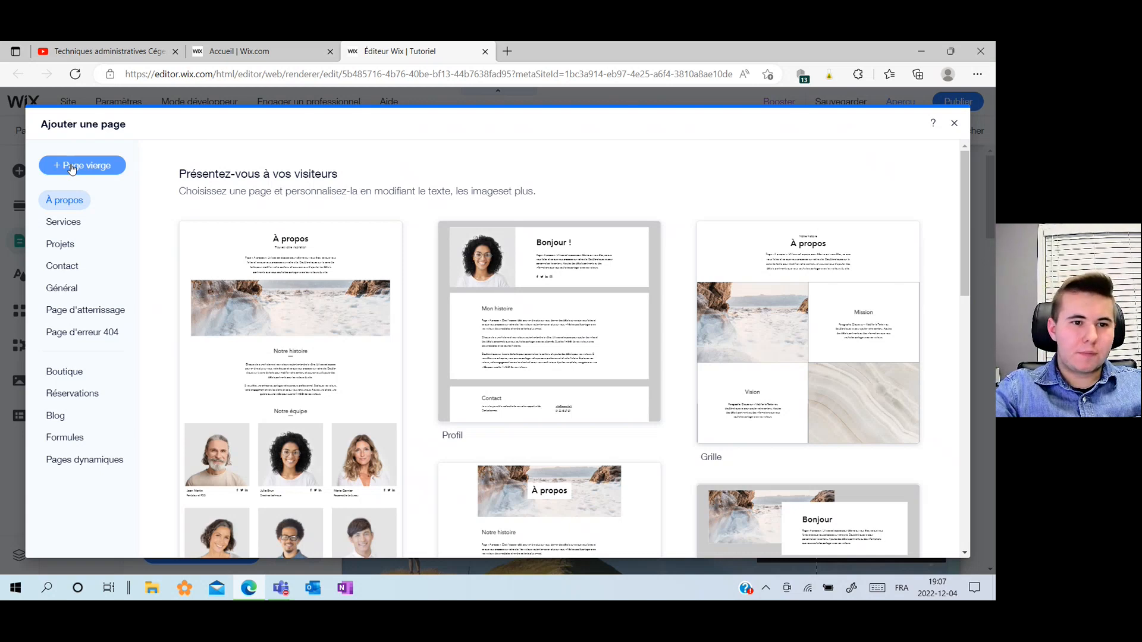
pyautogui.click(80, 229)
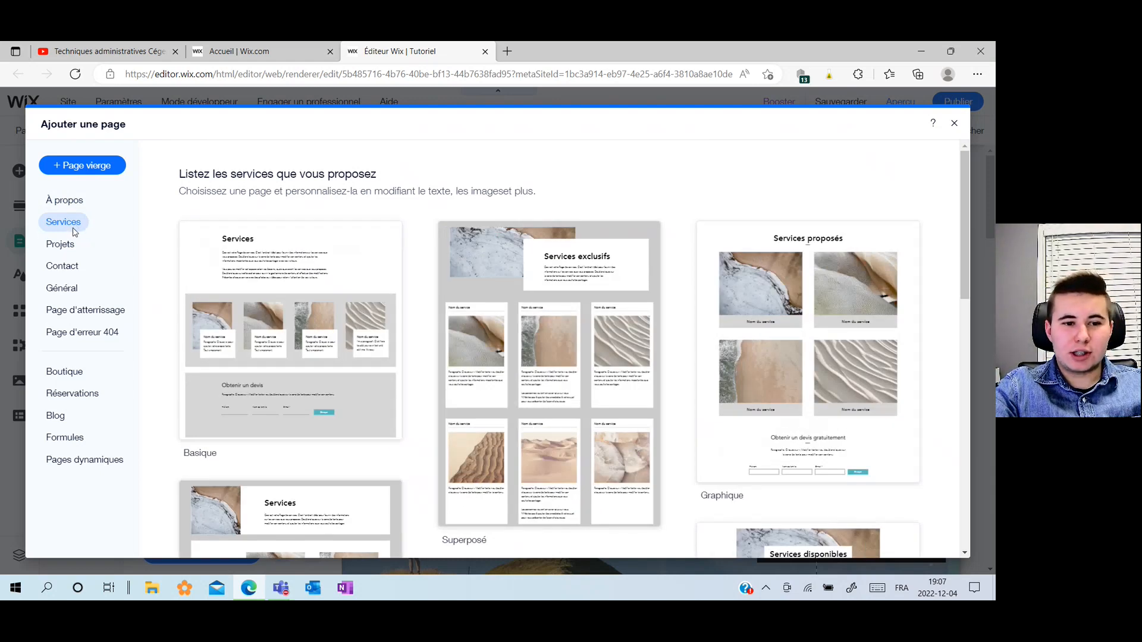
pyautogui.click(62, 266)
pyautogui.click(67, 224)
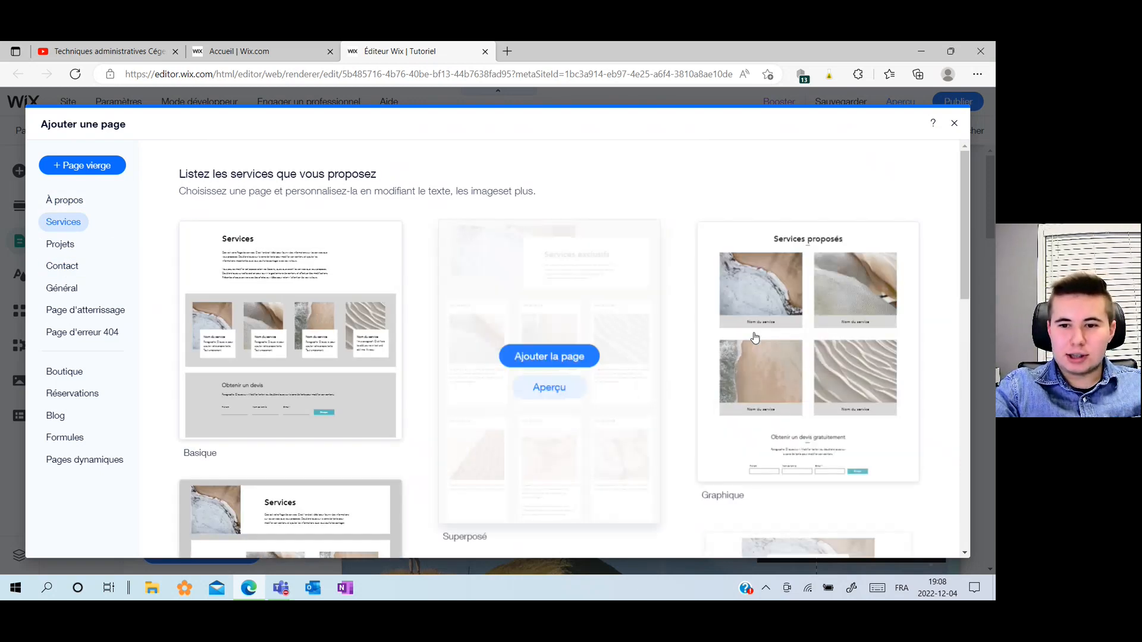
pyautogui.scroll(-4, 606, 353)
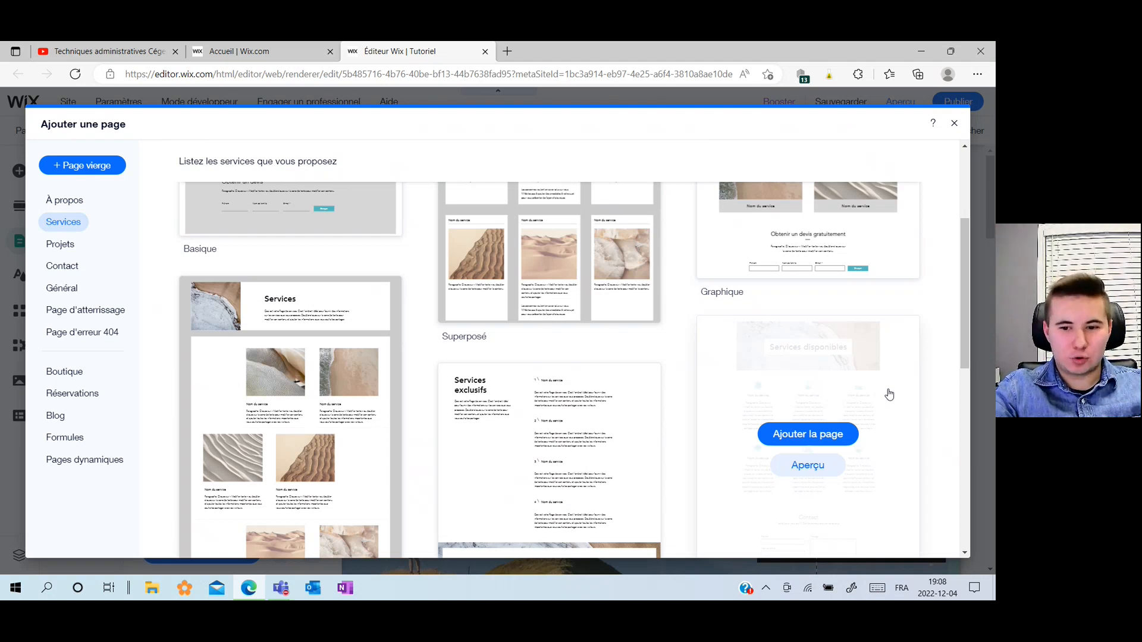
pyautogui.click(823, 440)
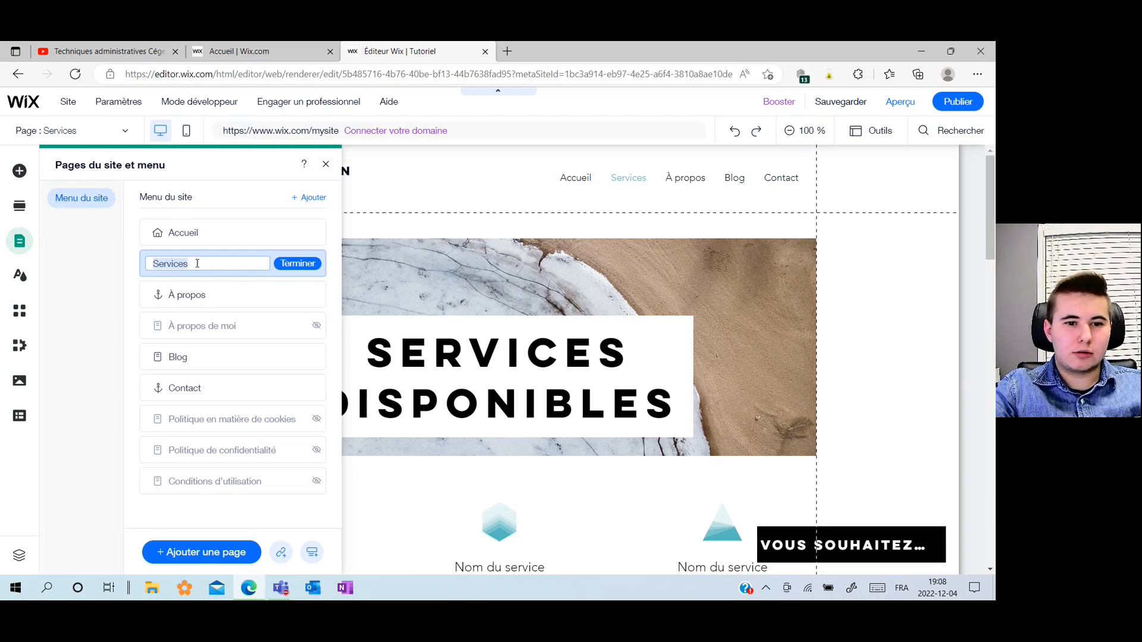
pyautogui.click(299, 266)
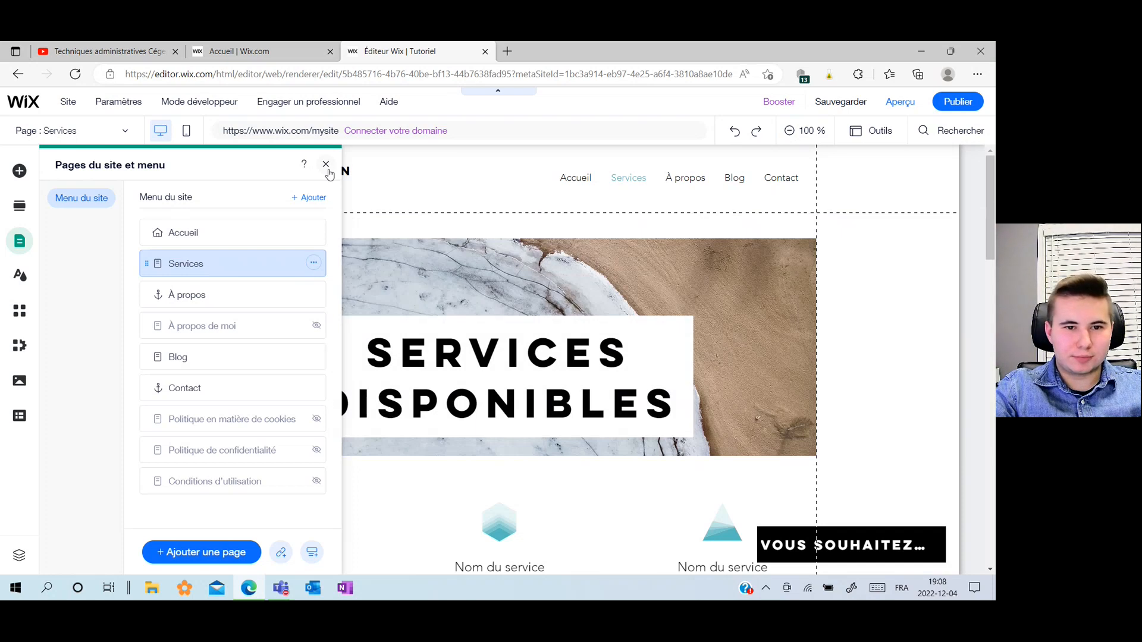
pyautogui.click(326, 164)
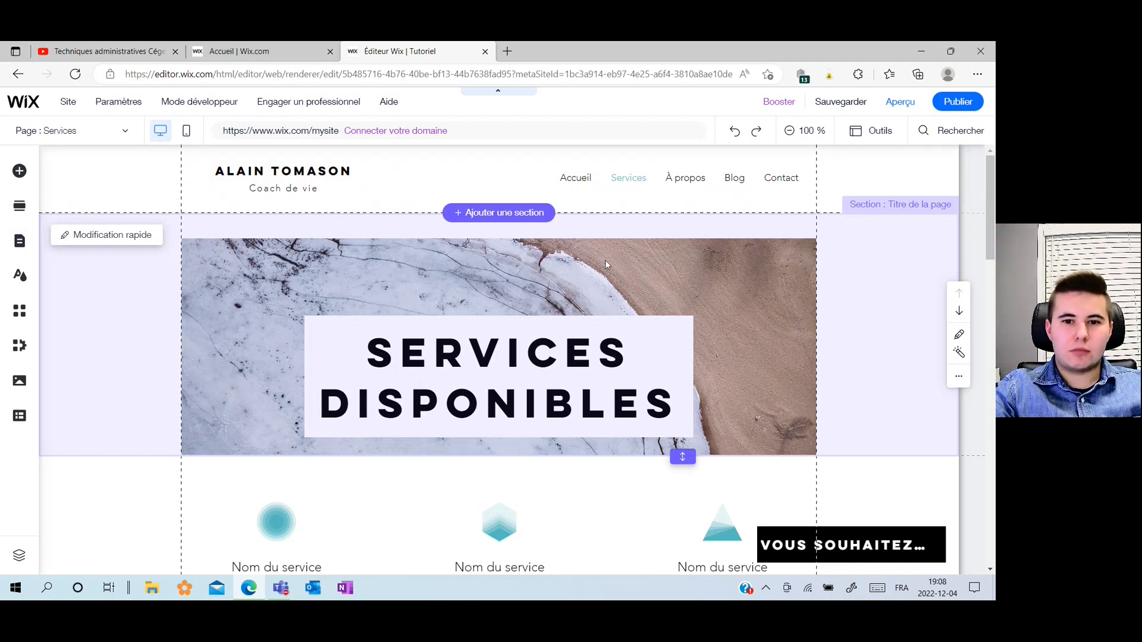
# Replace the Services page's banner image with the Wix photo "Bureau d'une blogueuse", searching the Wix photos for "bureau"
pyautogui.click(367, 282)
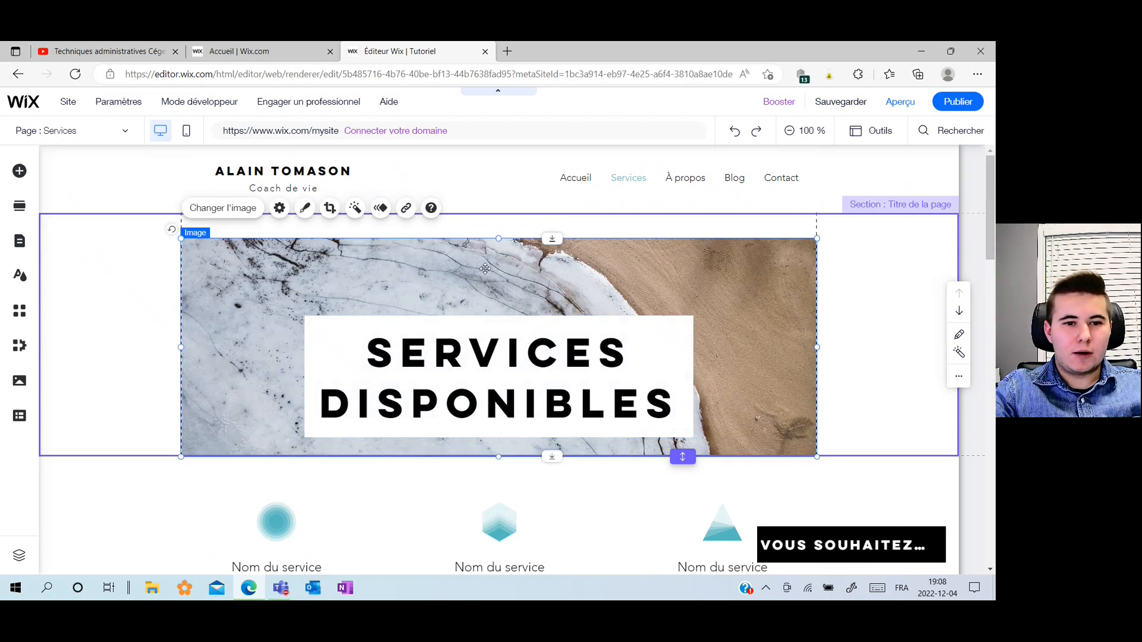
pyautogui.click(235, 211)
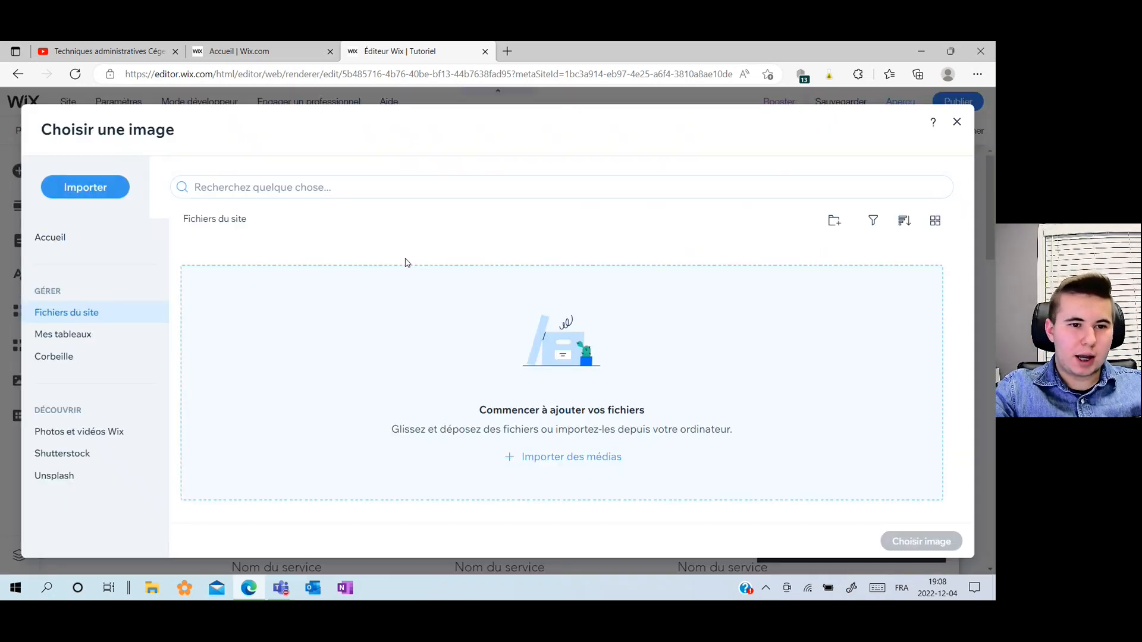
pyautogui.click(116, 195)
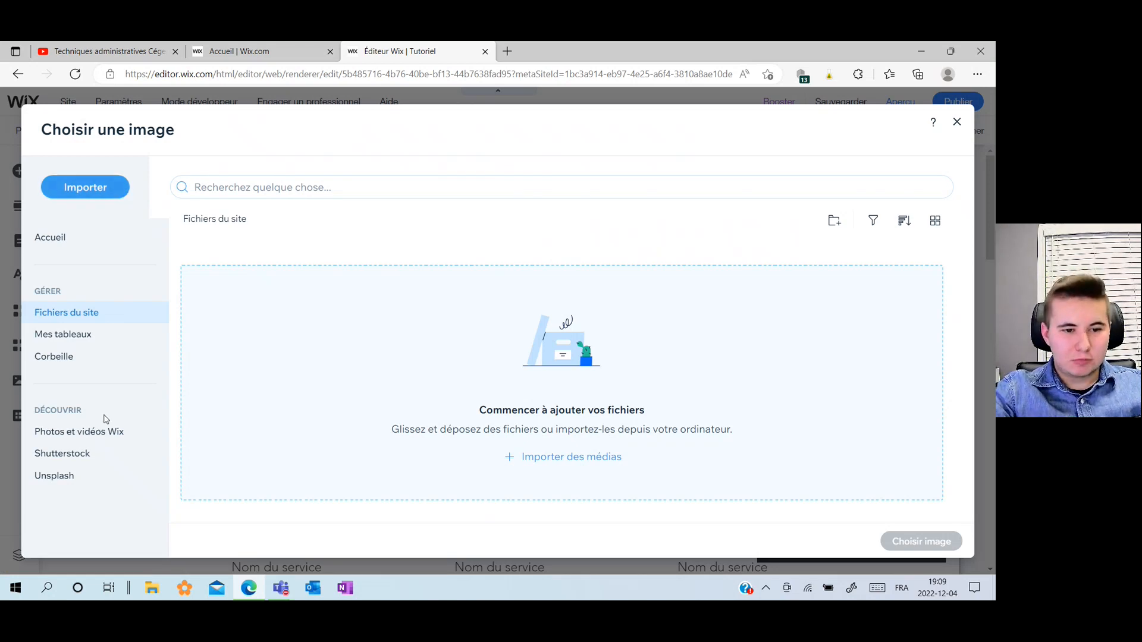
pyautogui.click(66, 442)
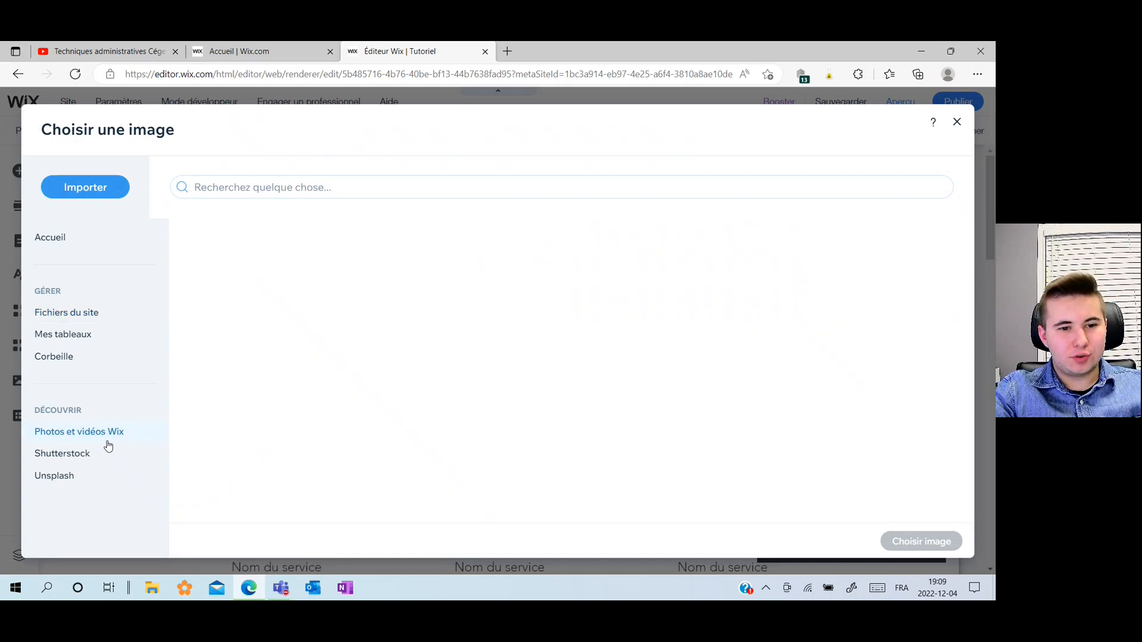
pyautogui.click(284, 194)
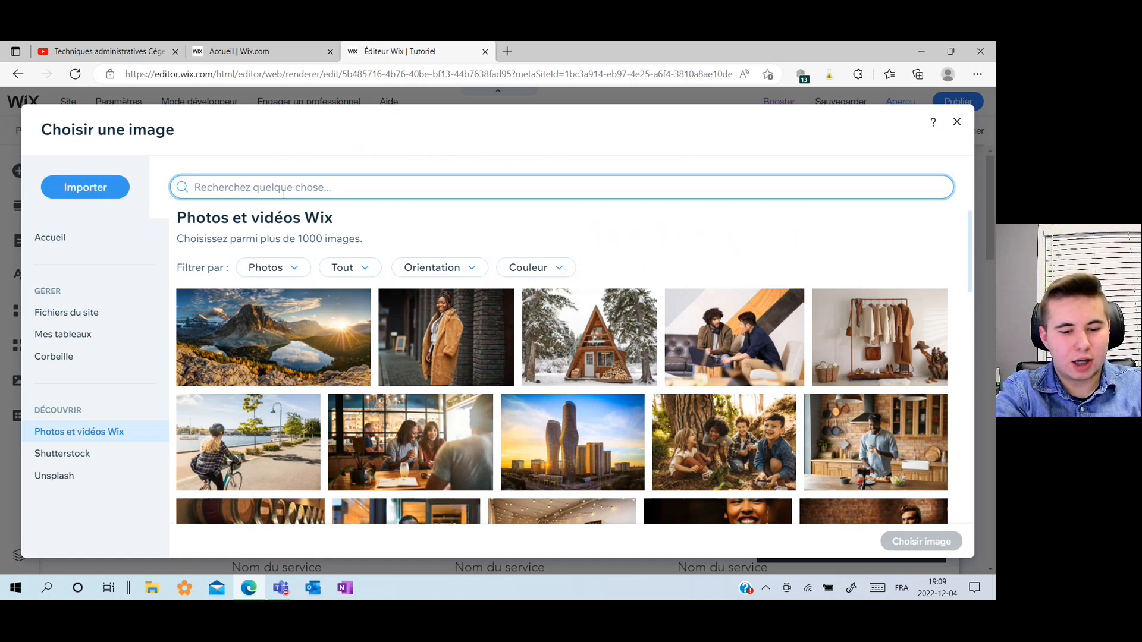
pyautogui.write('bureau')
pyautogui.press('Return')
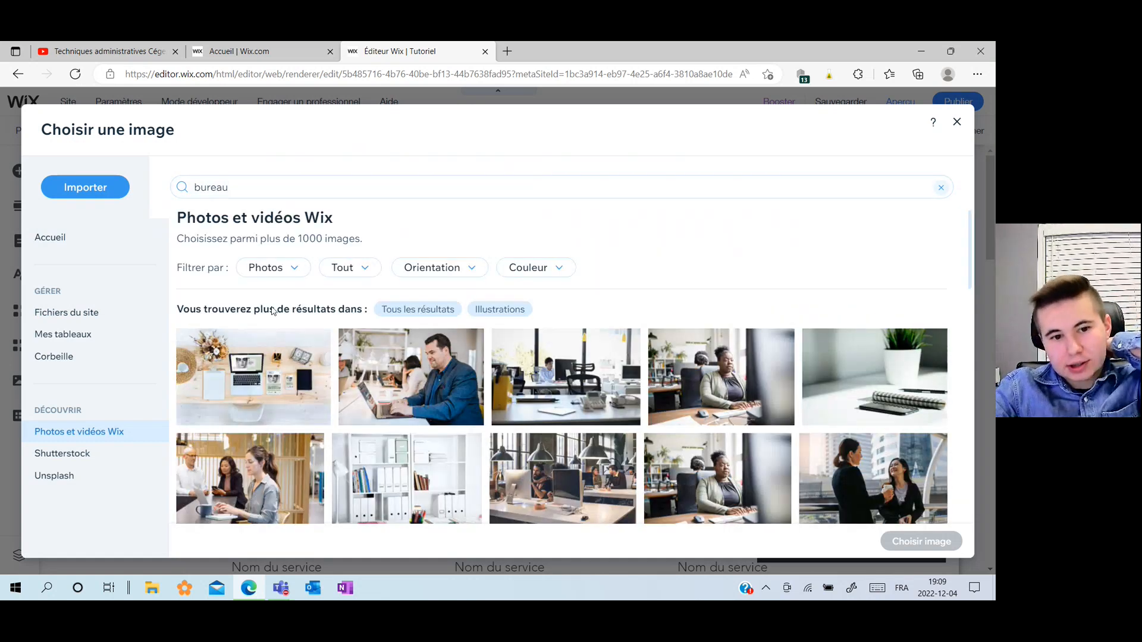
pyautogui.moveTo(282, 375)
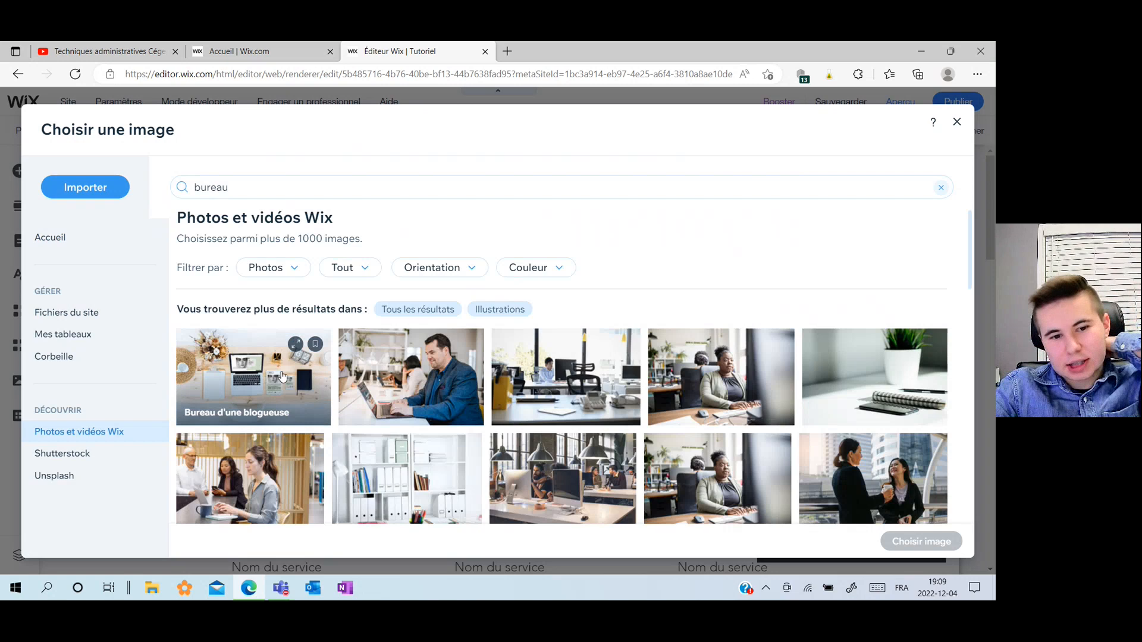
pyautogui.click(252, 368)
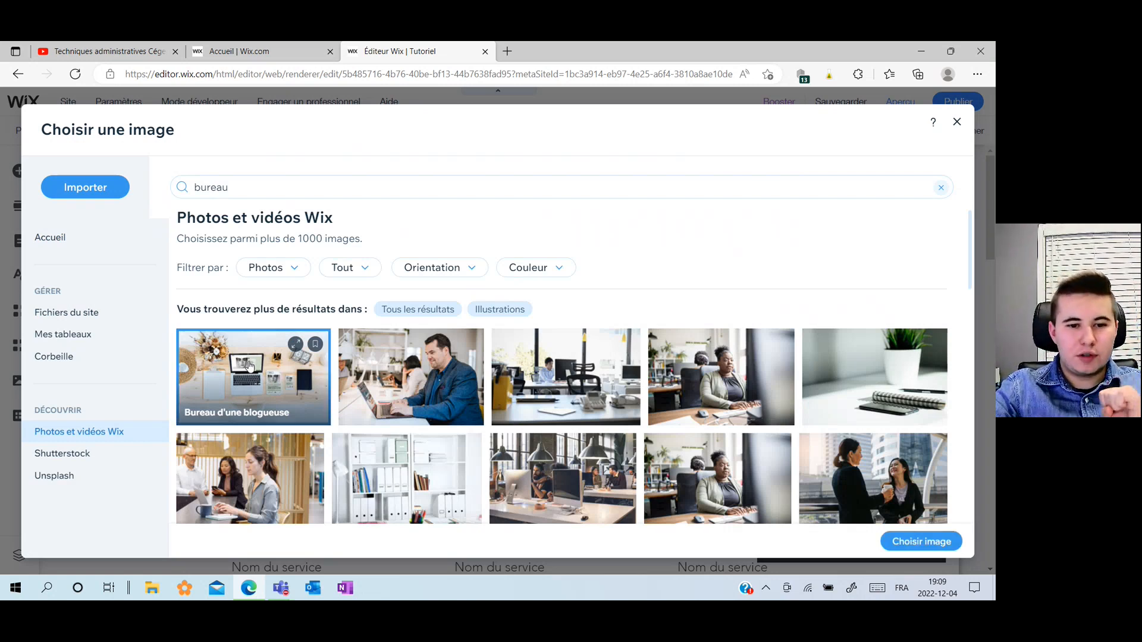
pyautogui.click(921, 541)
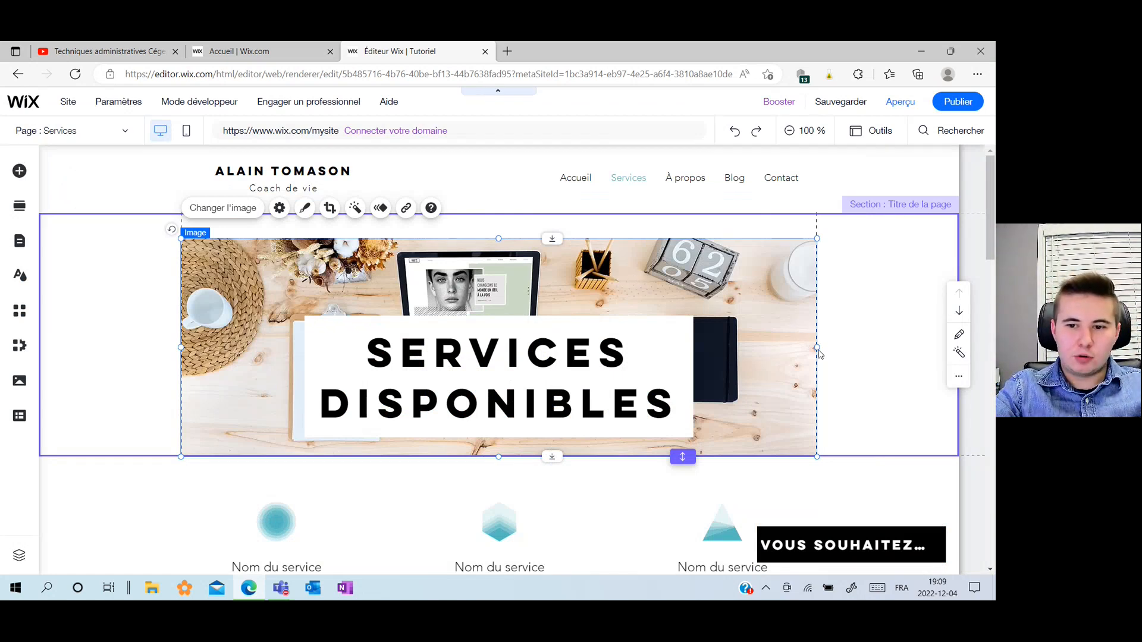
# Try to resize the new banner image from its right edge and shift it slightly upward in the title section
pyautogui.moveTo(817, 347)
pyautogui.mouseDown()
pyautogui.moveTo(861, 339)
pyautogui.moveTo(818, 343)
pyautogui.mouseUp()
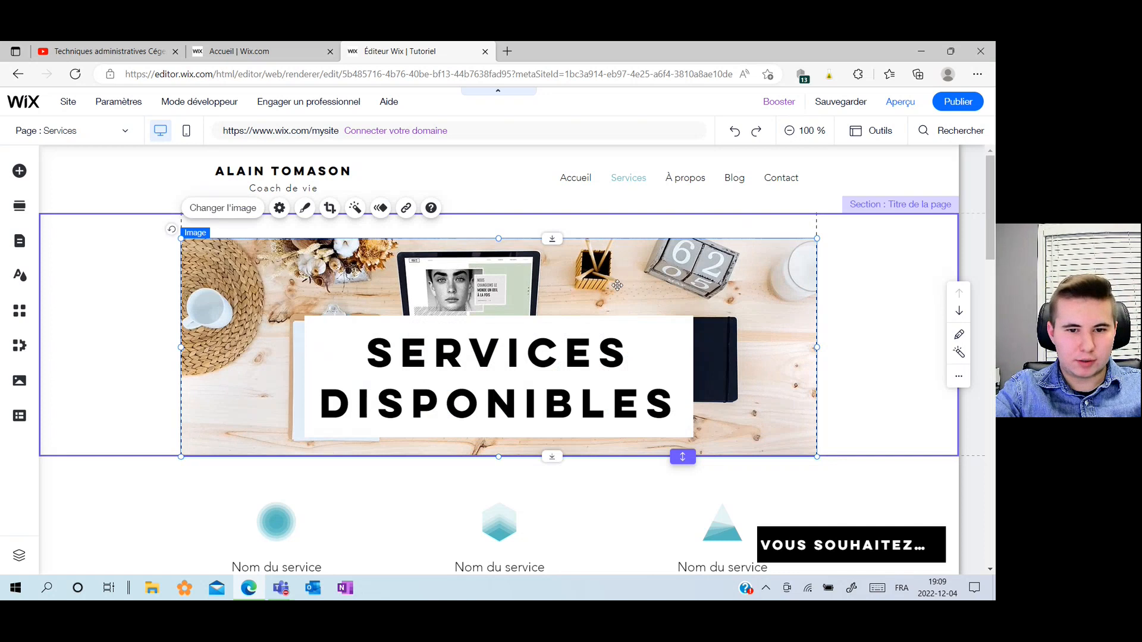
pyautogui.scroll(-4, 617, 286)
pyautogui.scroll(1, 550, 297)
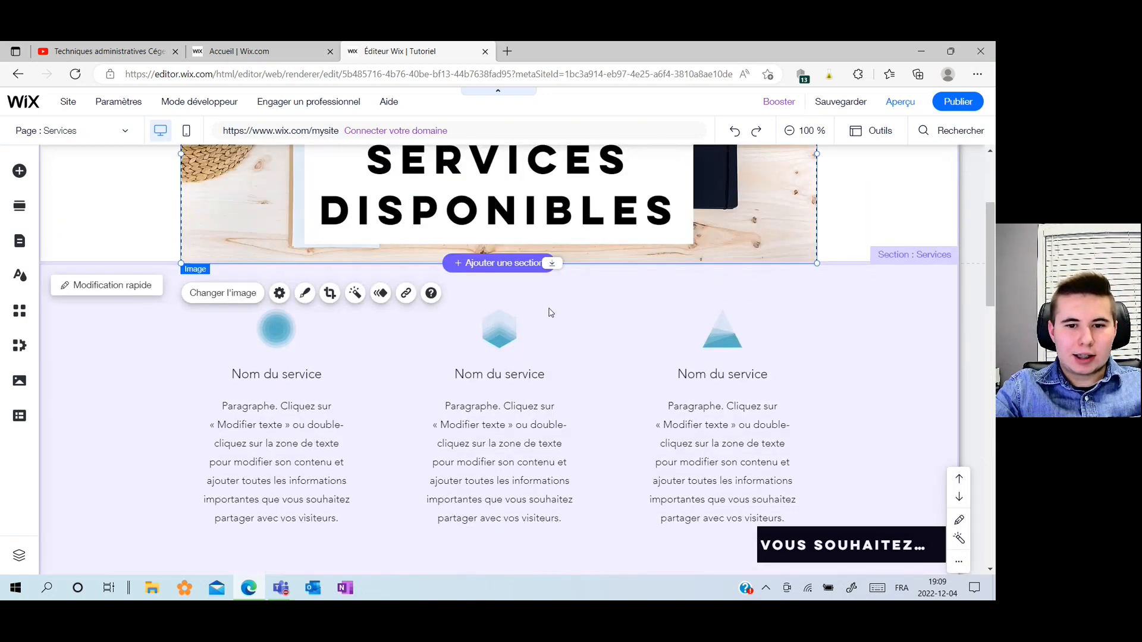
pyautogui.click(622, 309)
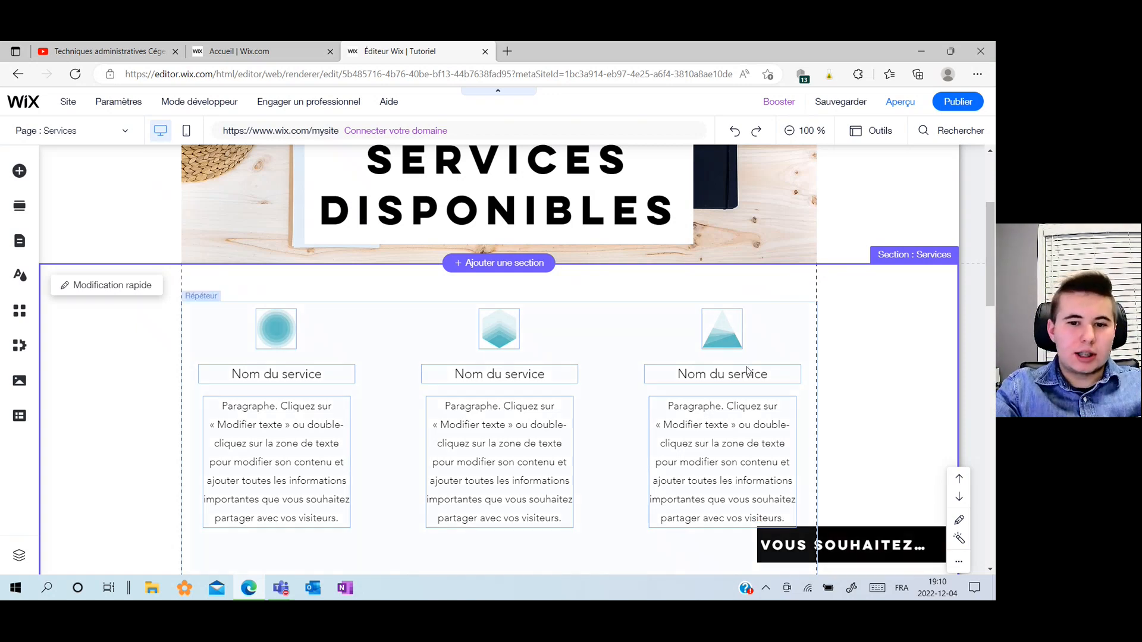
pyautogui.scroll(2, 613, 289)
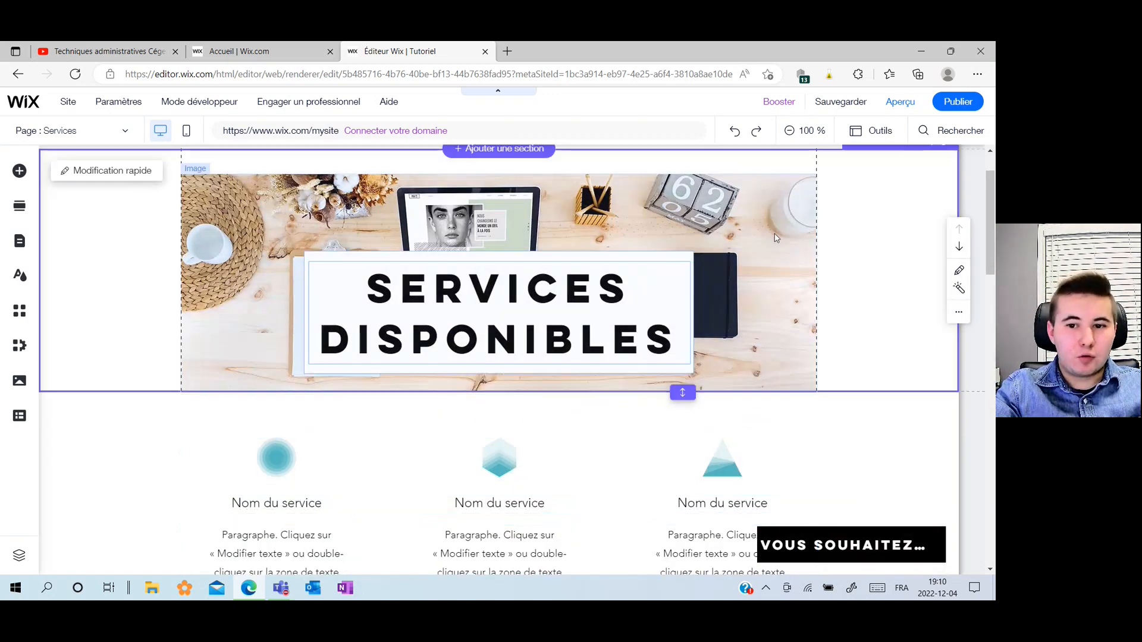
pyautogui.click(749, 219)
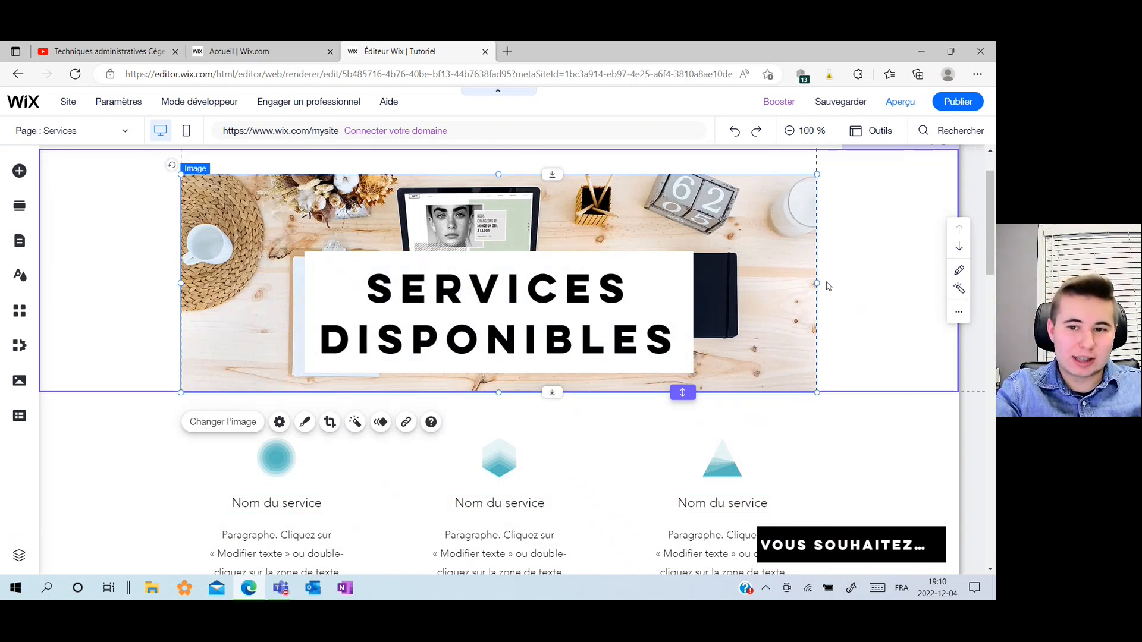
pyautogui.moveTo(813, 281)
pyautogui.mouseDown()
pyautogui.moveTo(949, 278)
pyautogui.moveTo(808, 276)
pyautogui.moveTo(941, 277)
pyautogui.moveTo(816, 283)
pyautogui.mouseUp()
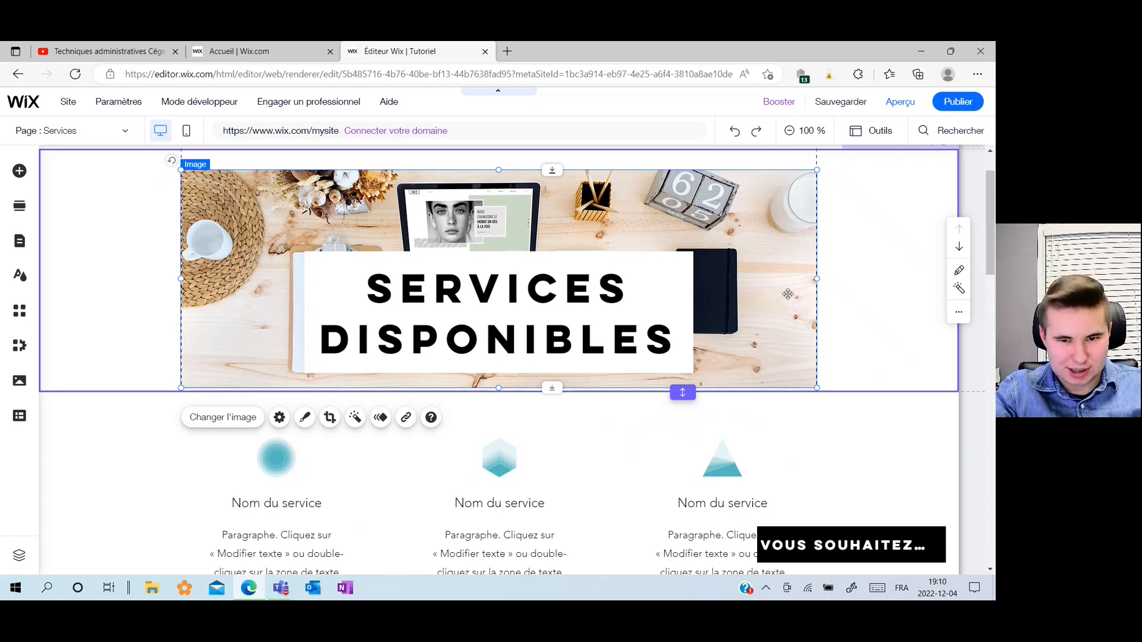
# Open the vector image choices for the middle icon in the first row of services
pyautogui.scroll(1, 787, 297)
pyautogui.scroll(-2, 787, 297)
pyautogui.scroll(-4, 787, 301)
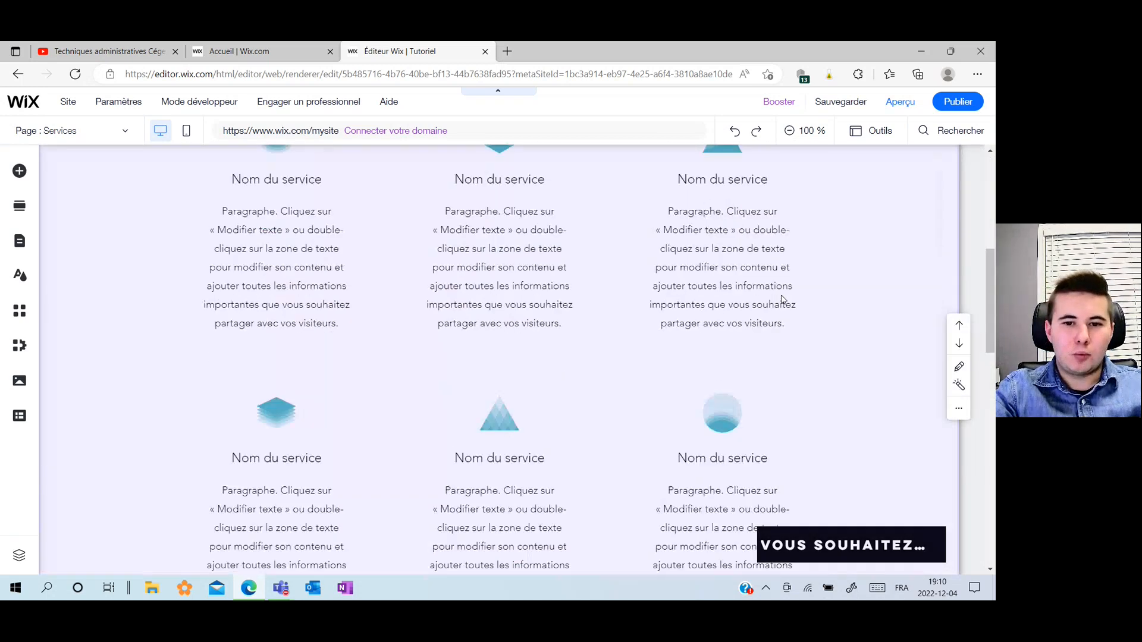
pyautogui.scroll(2, 503, 266)
pyautogui.click(504, 268)
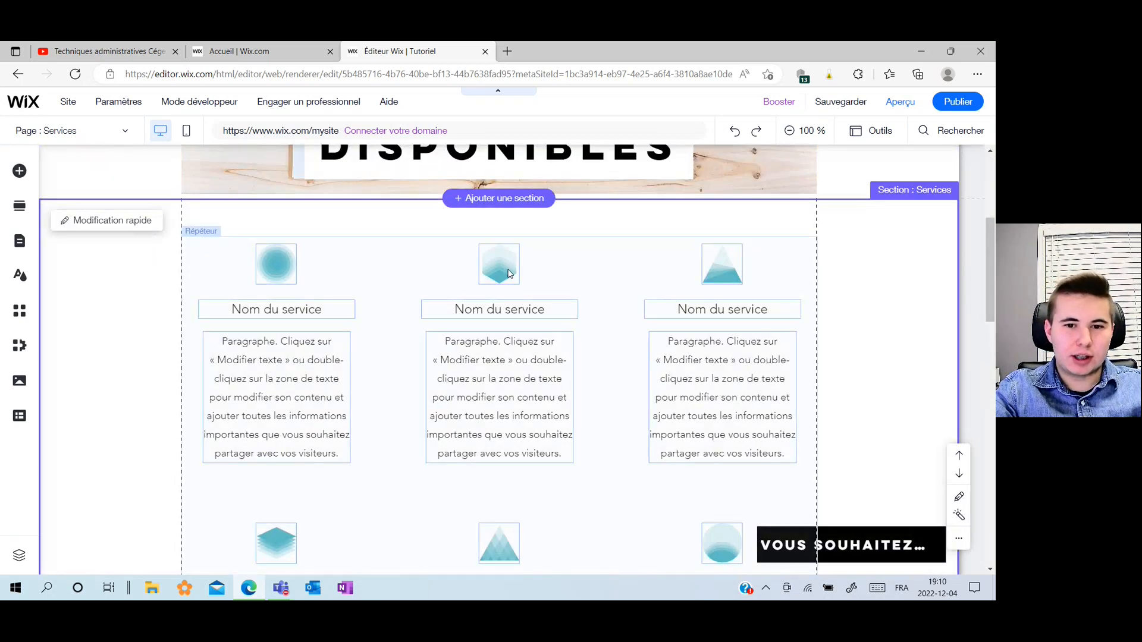
pyautogui.click(509, 273)
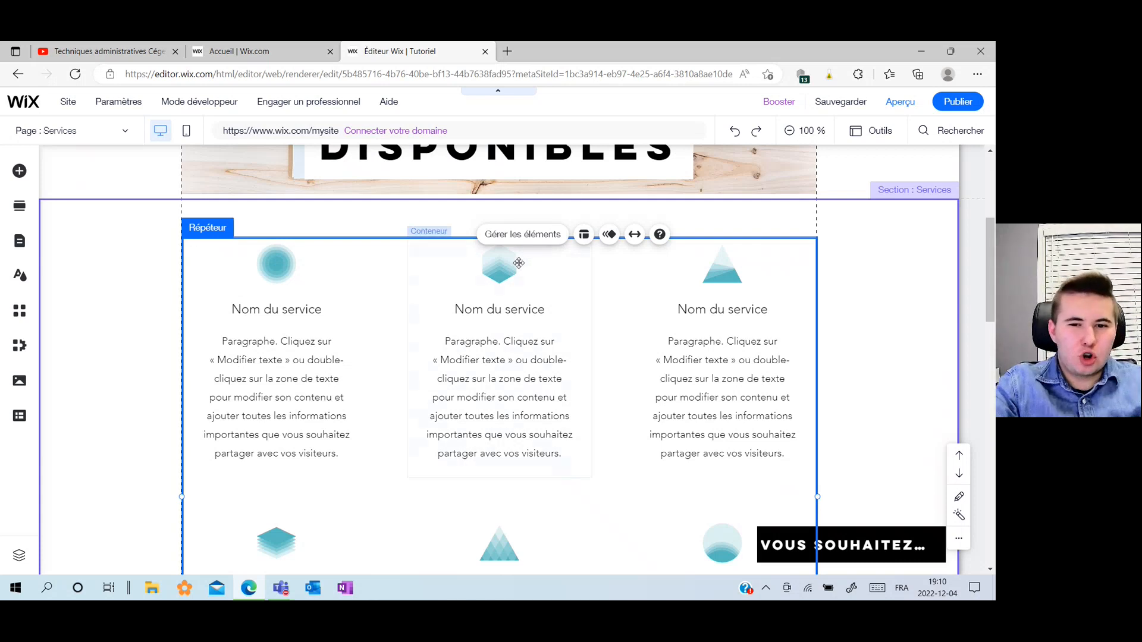
pyautogui.click(497, 273)
pyautogui.doubleClick(503, 275)
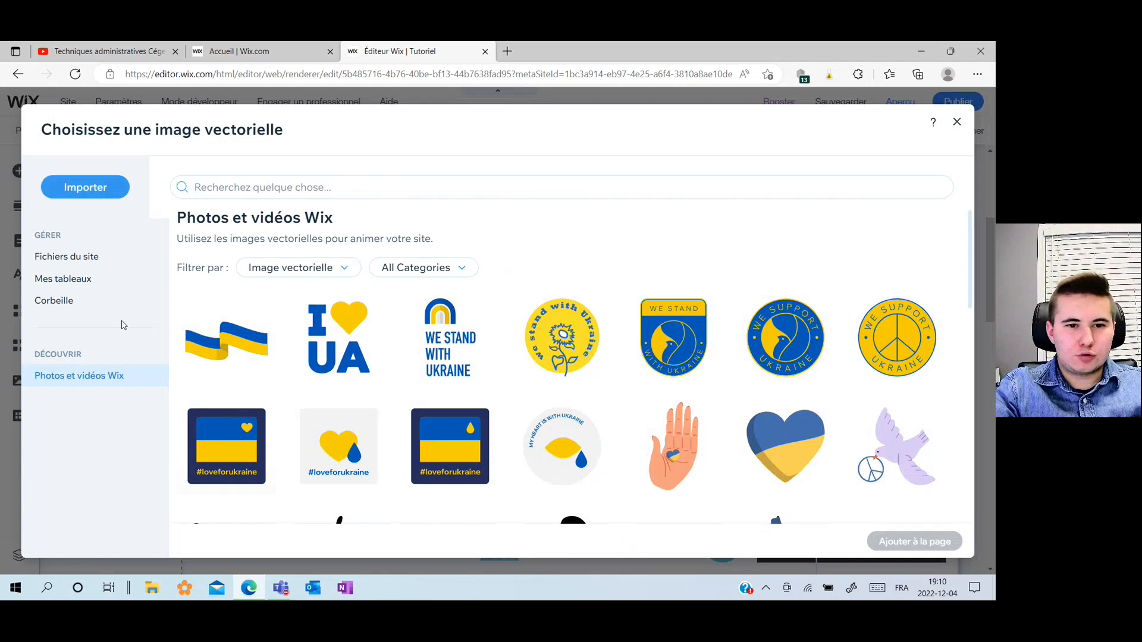
# Search the vector images for "ordinateur" and replace the icon with the dark blue desktop monitor in the first row of results
pyautogui.click(292, 186)
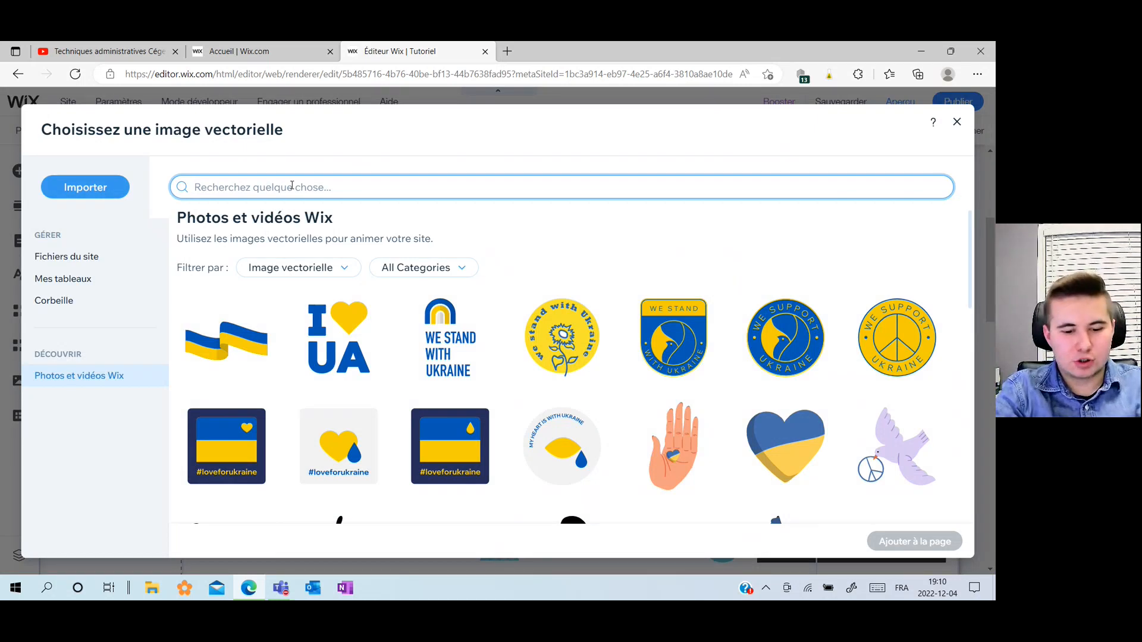
pyautogui.write('ordi')
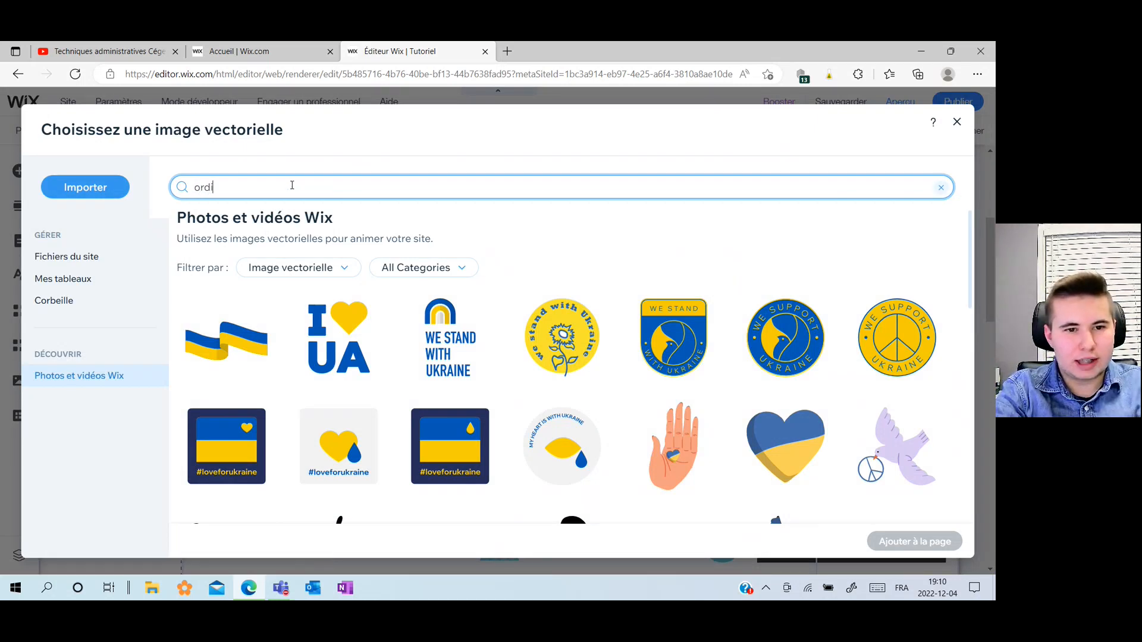
pyautogui.write('nateur')
pyautogui.press('Return')
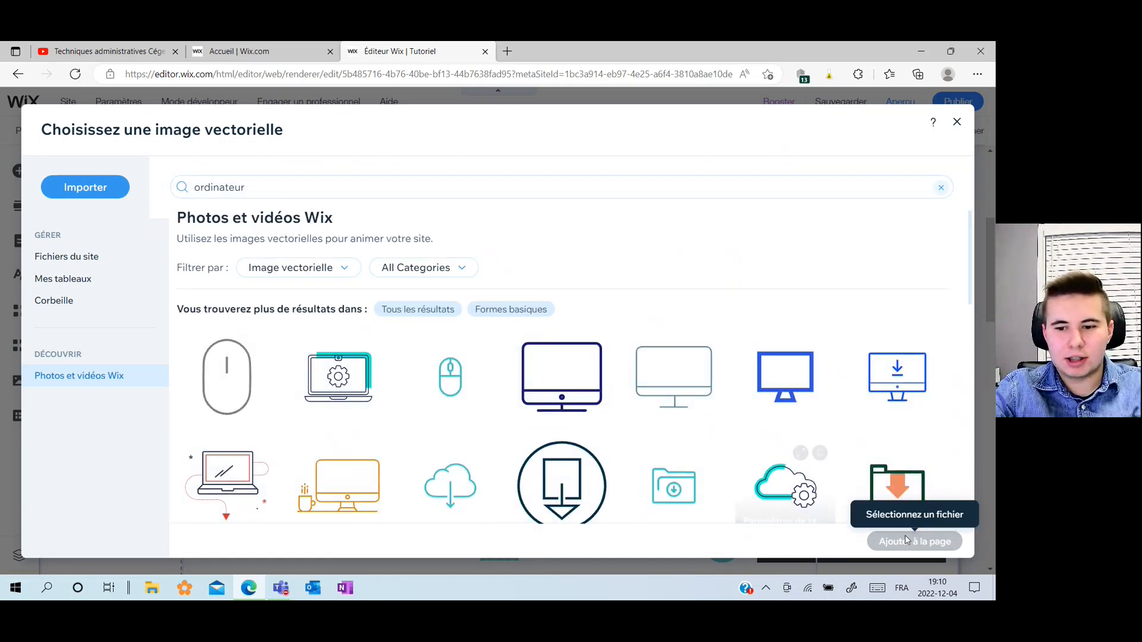
pyautogui.click(577, 384)
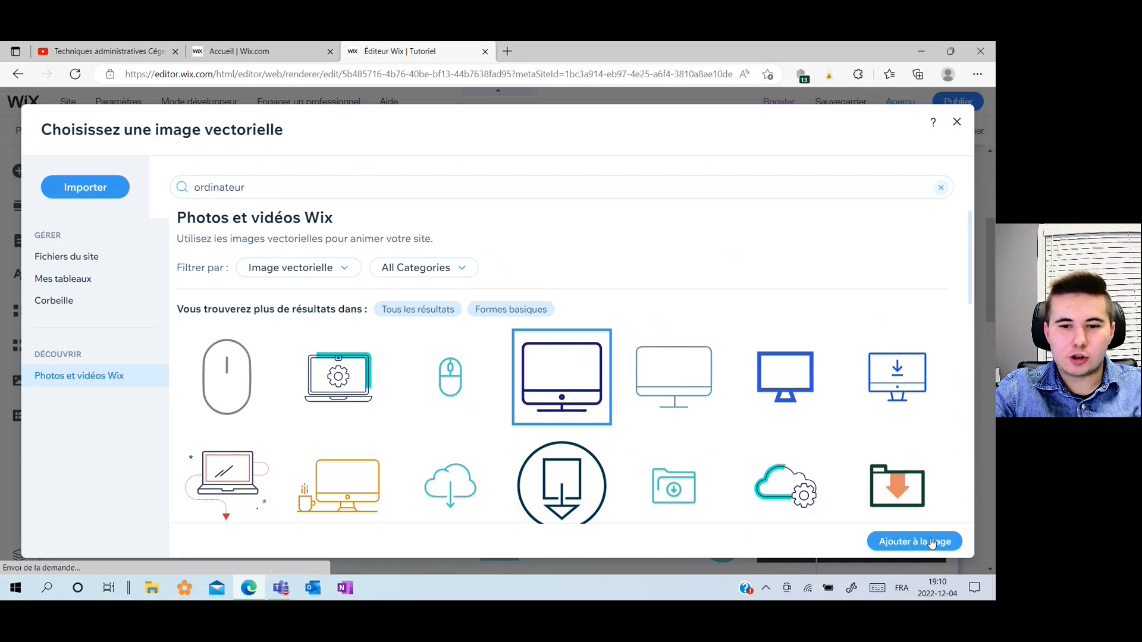
pyautogui.click(934, 542)
# Display the ready-made strip (Bande) designs among the elements that can be added to the page
pyautogui.scroll(-4, 654, 333)
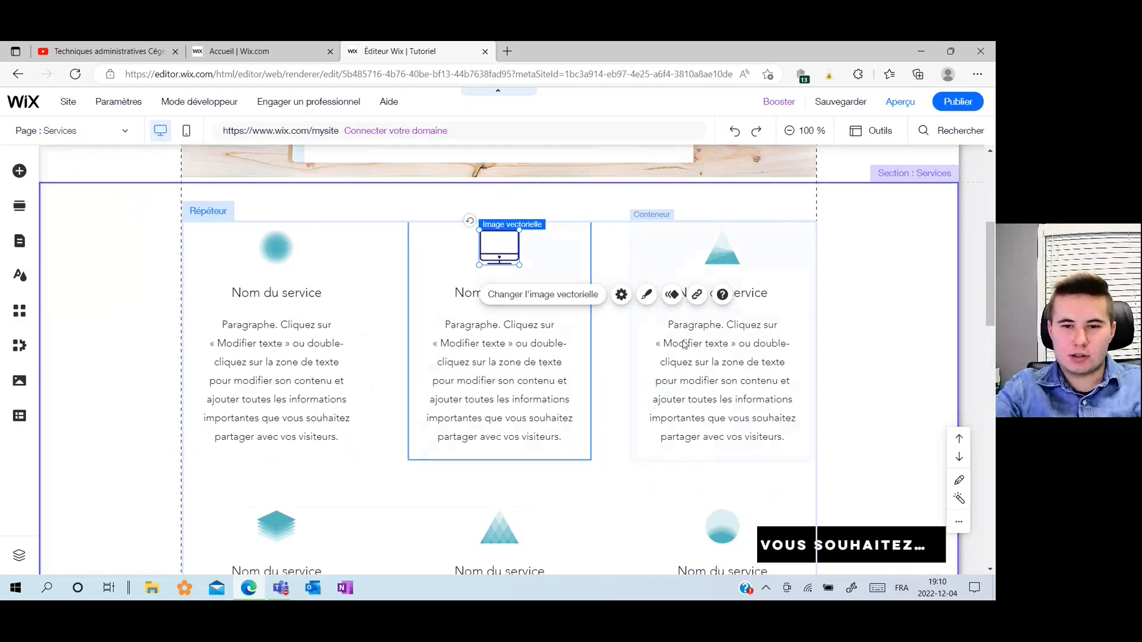
pyautogui.scroll(4, 685, 347)
pyautogui.scroll(5, 686, 346)
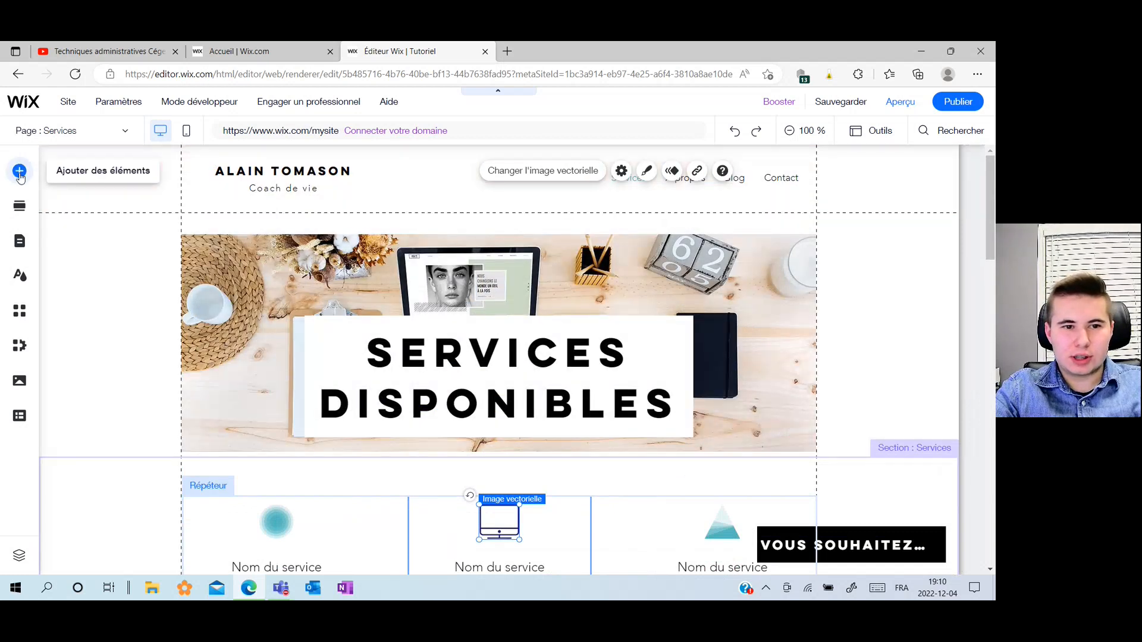
pyautogui.click(20, 172)
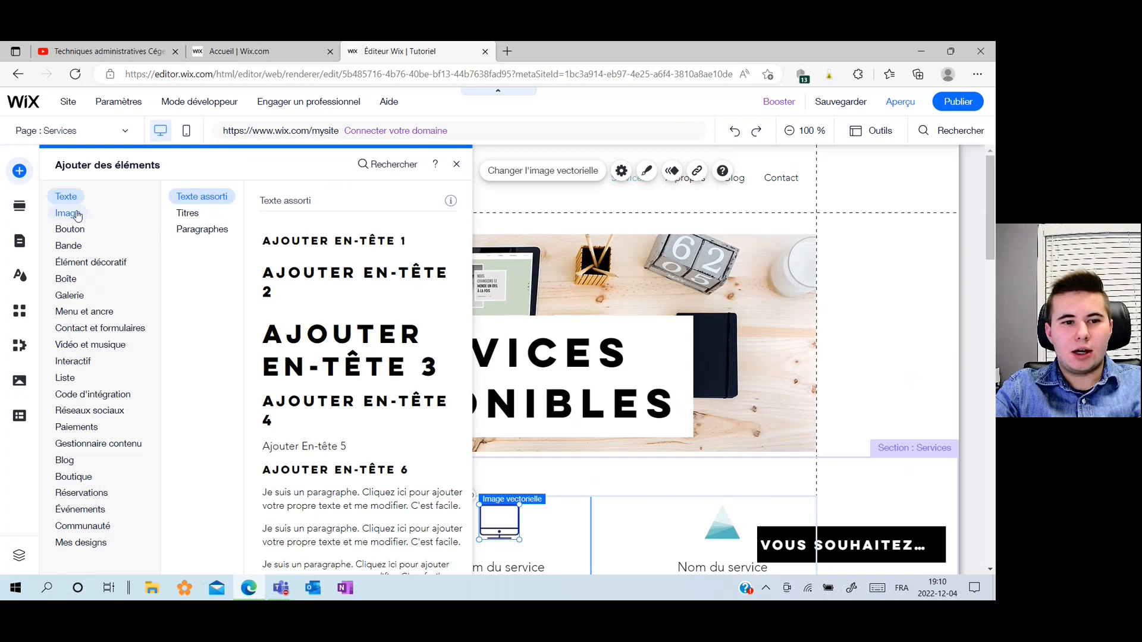
pyautogui.click(70, 230)
pyautogui.click(82, 245)
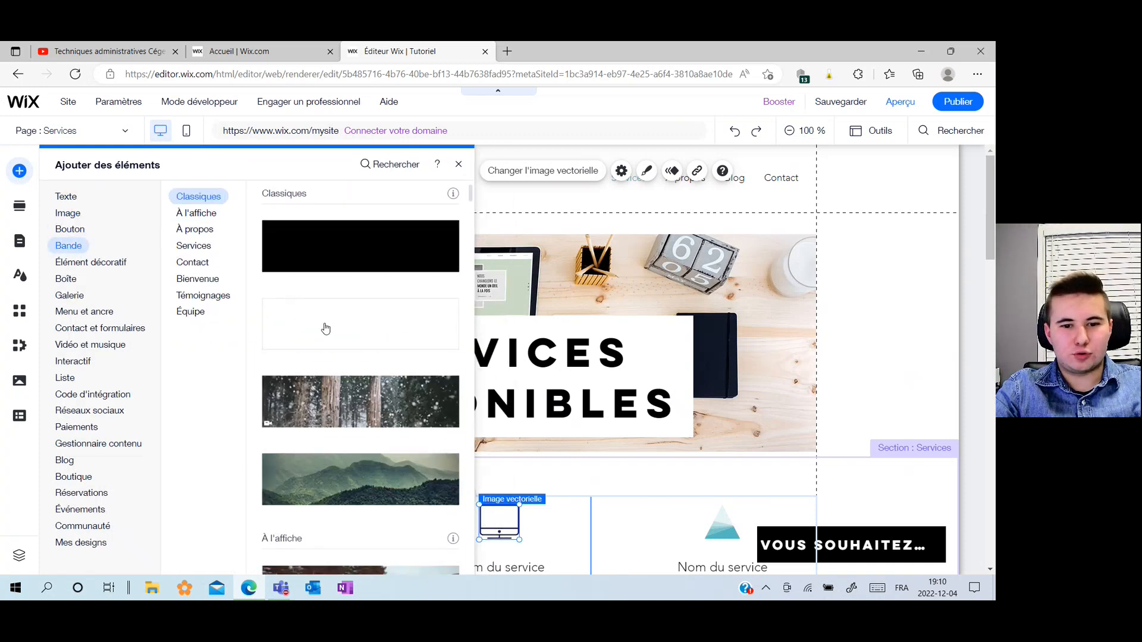
# Browse the strip categories and add the Services strip with a text column beside the pink bouquet photo
pyautogui.scroll(-5, 350, 356)
pyautogui.scroll(-5, 353, 356)
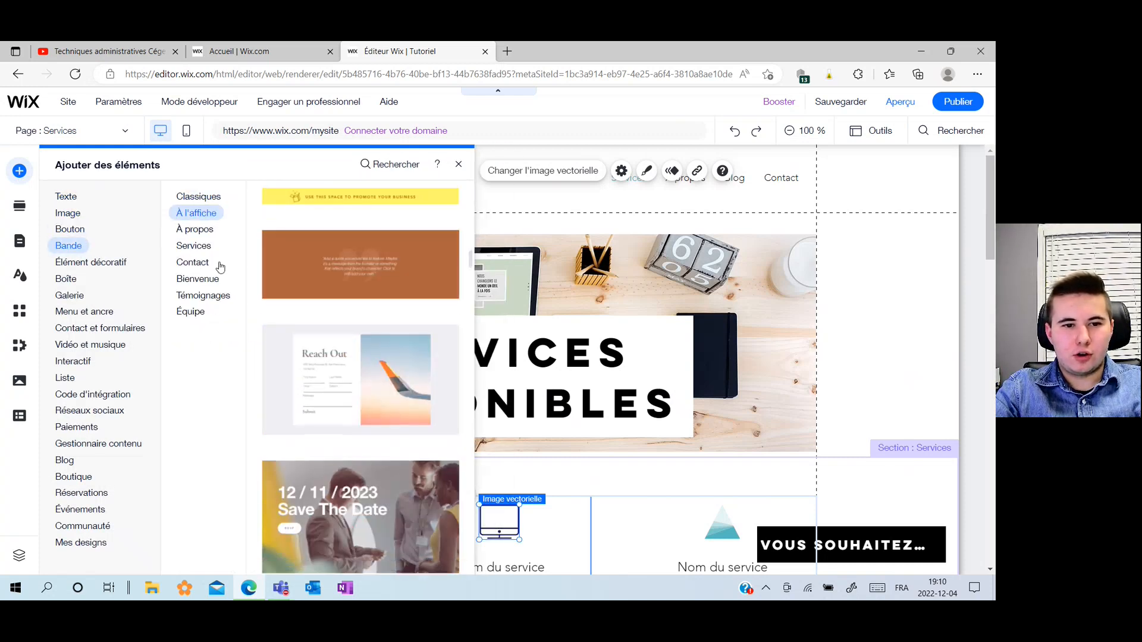
pyautogui.click(201, 204)
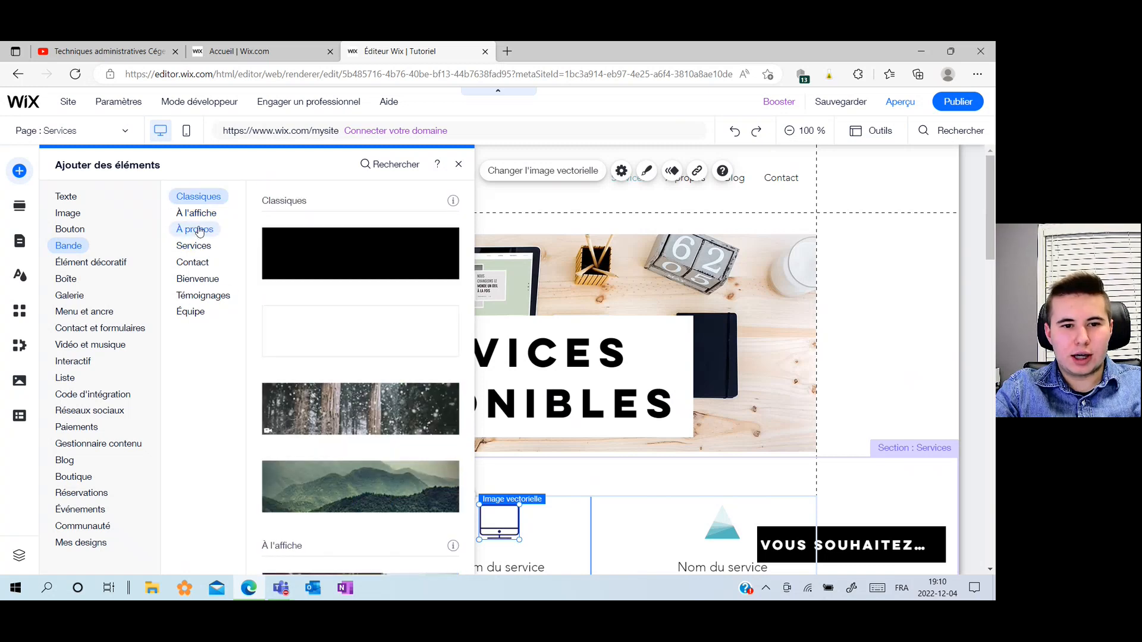
pyautogui.click(200, 231)
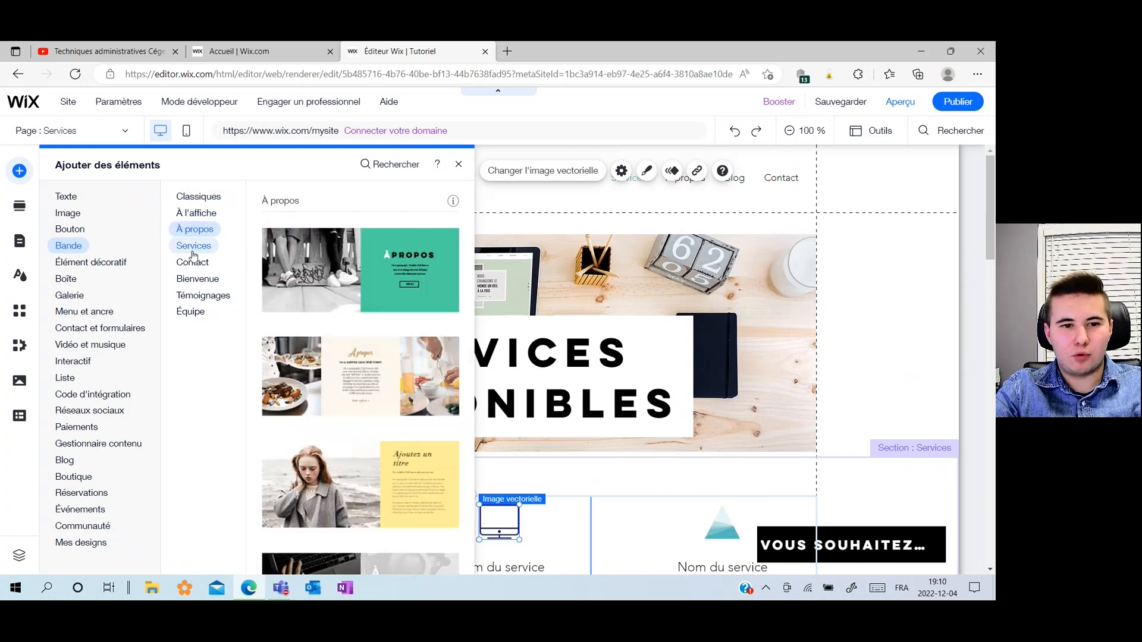
pyautogui.click(195, 258)
pyautogui.click(194, 246)
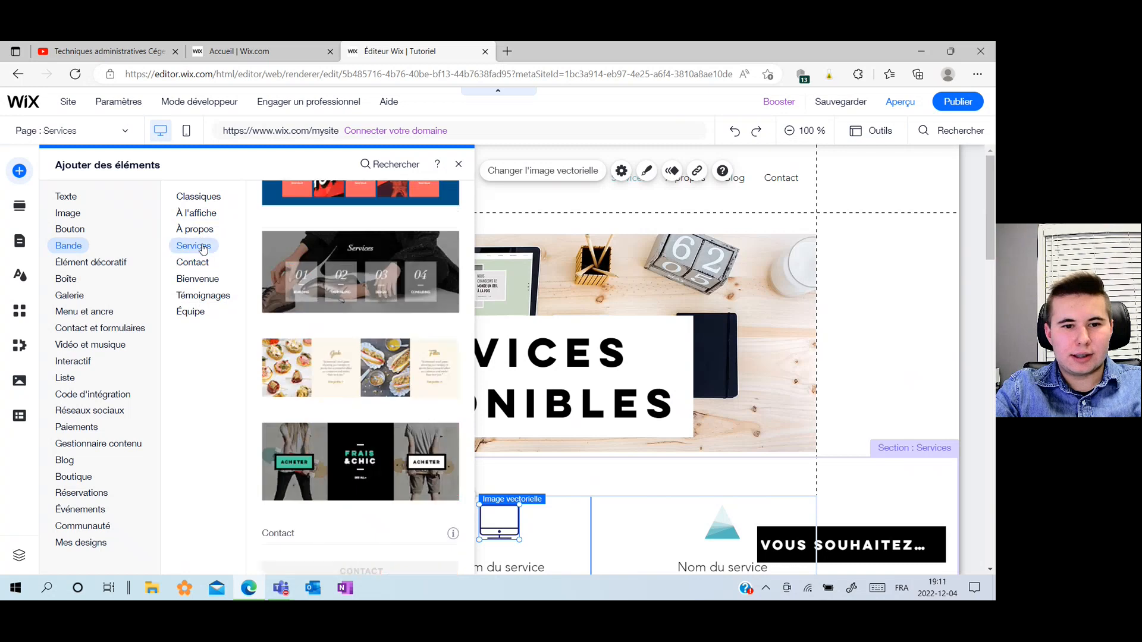
pyautogui.scroll(-1, 334, 298)
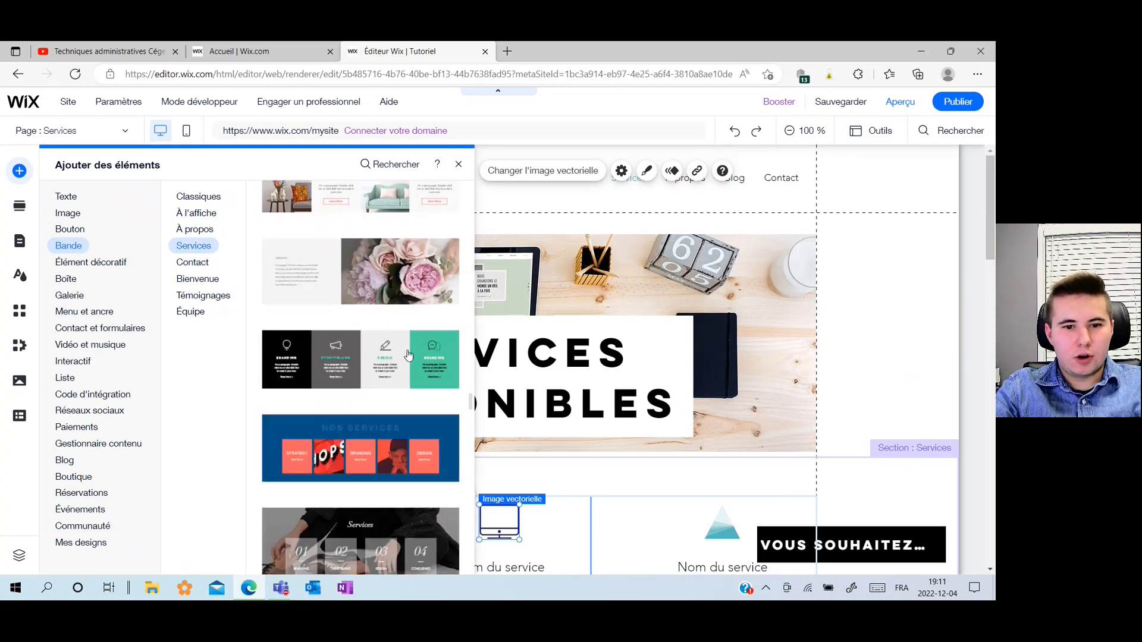
pyautogui.scroll(3, 368, 314)
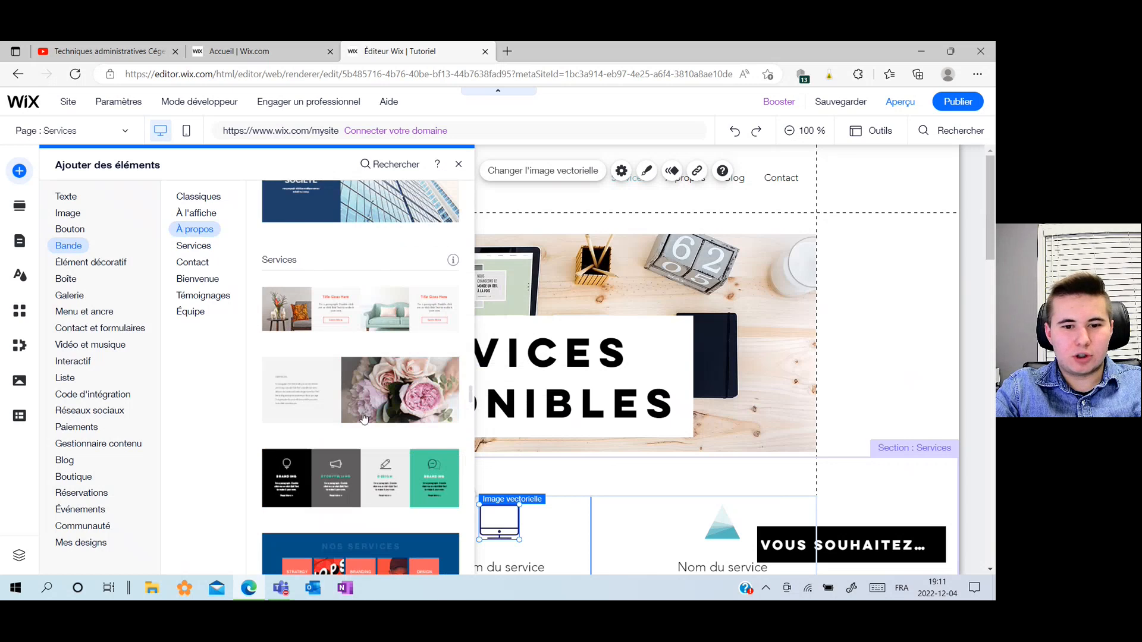
pyautogui.click(368, 411)
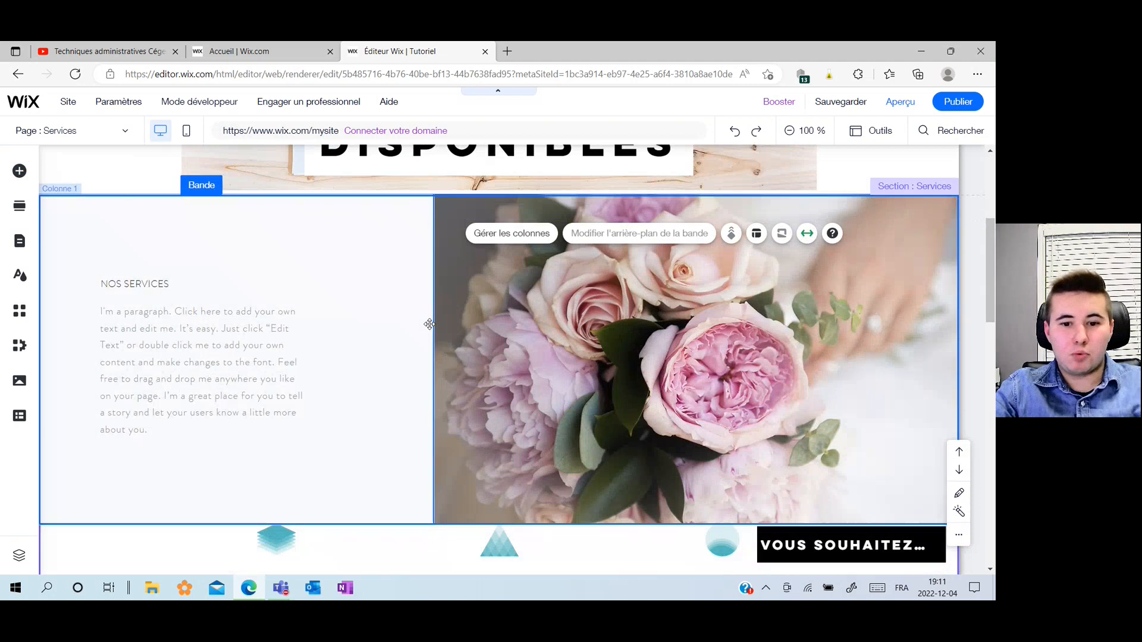
# Examine the background image choices for the strip's bouquet column, then close them without choosing an image
pyautogui.scroll(-2, 403, 318)
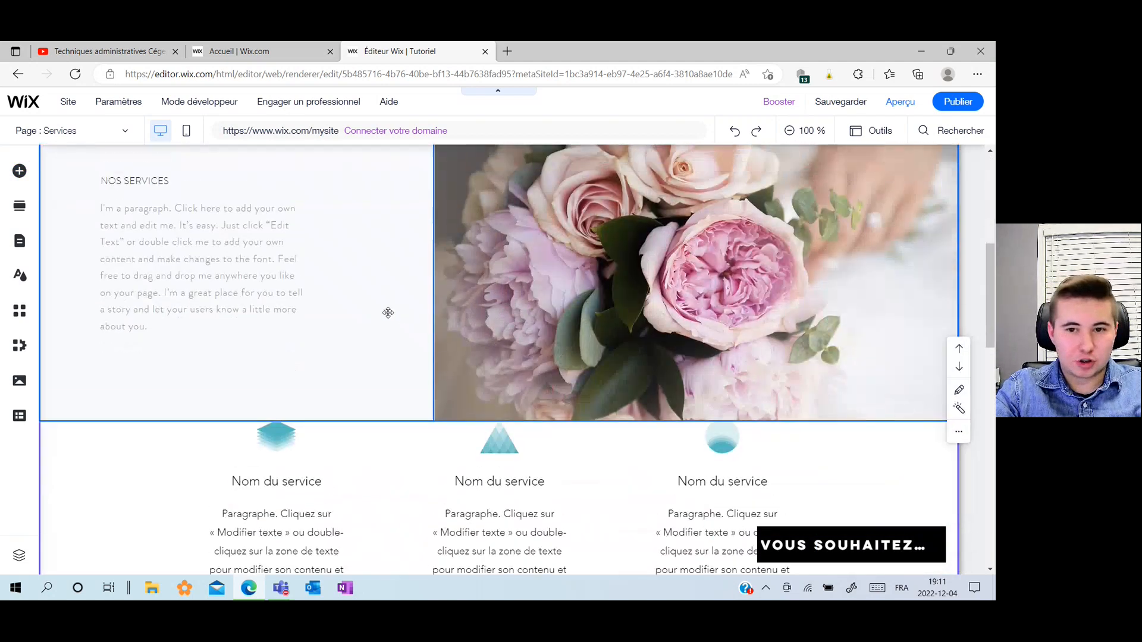
pyautogui.scroll(4, 389, 314)
pyautogui.scroll(-2, 388, 314)
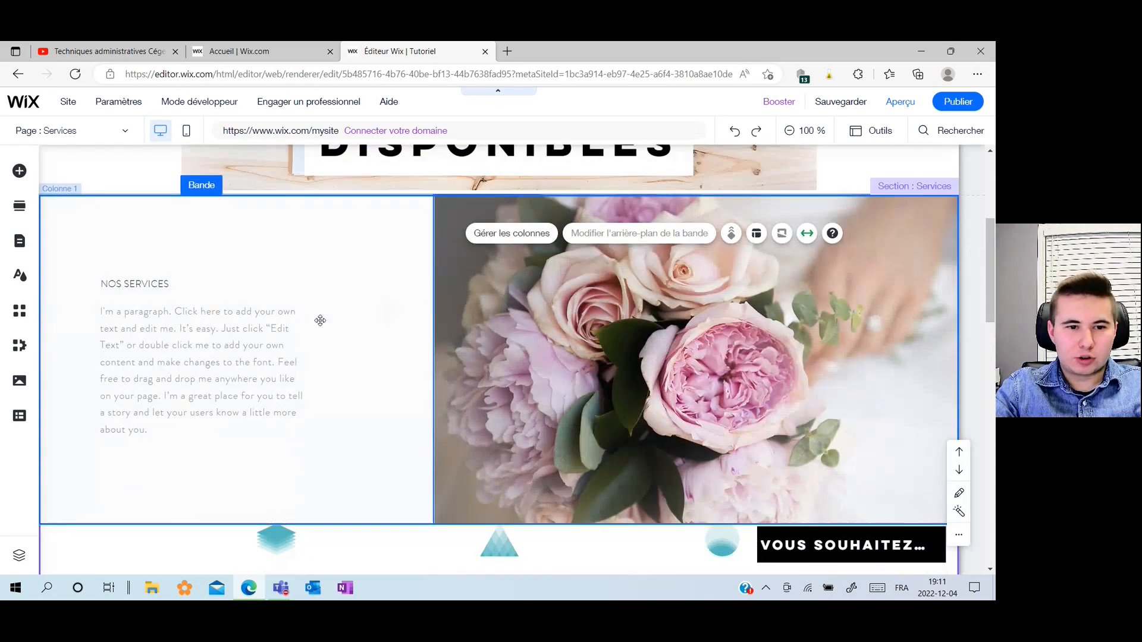
pyautogui.click(581, 316)
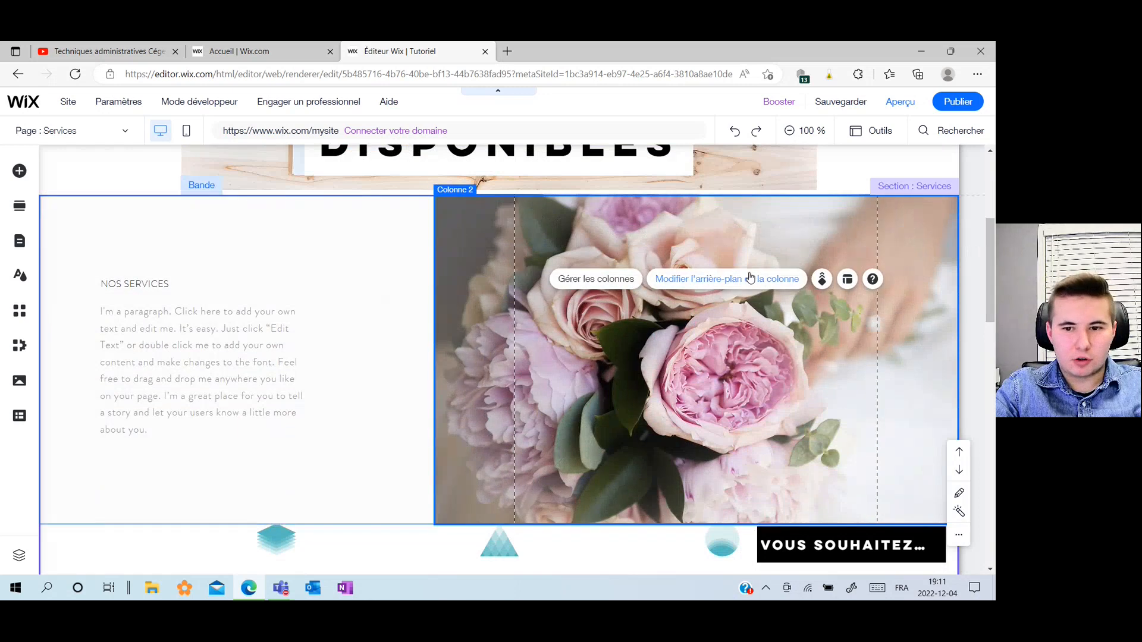
pyautogui.click(753, 280)
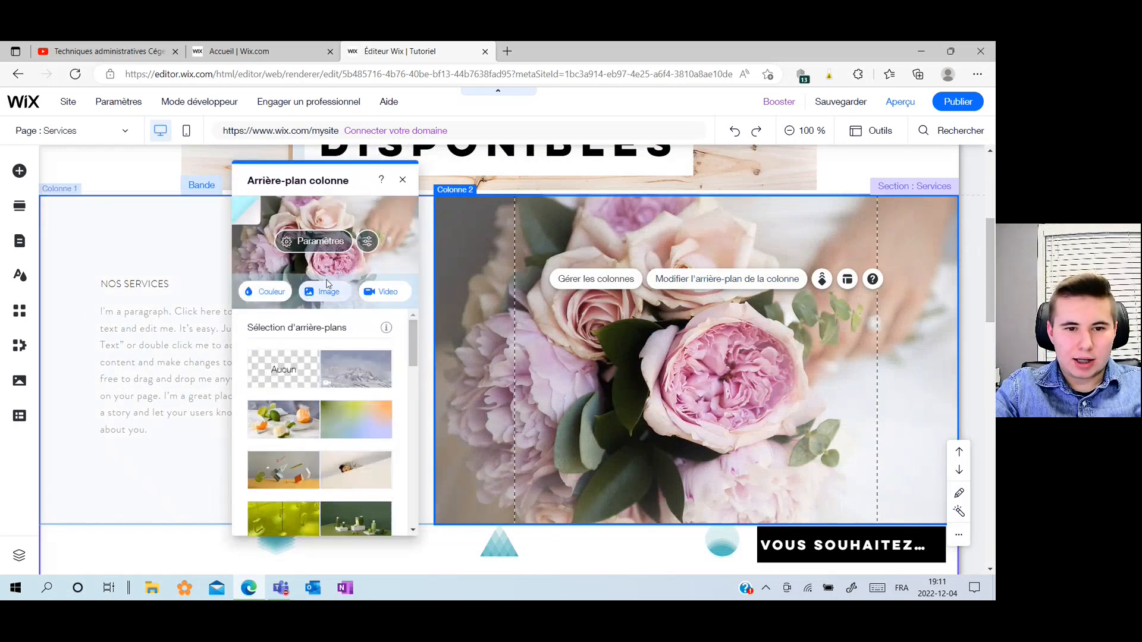
pyautogui.click(327, 291)
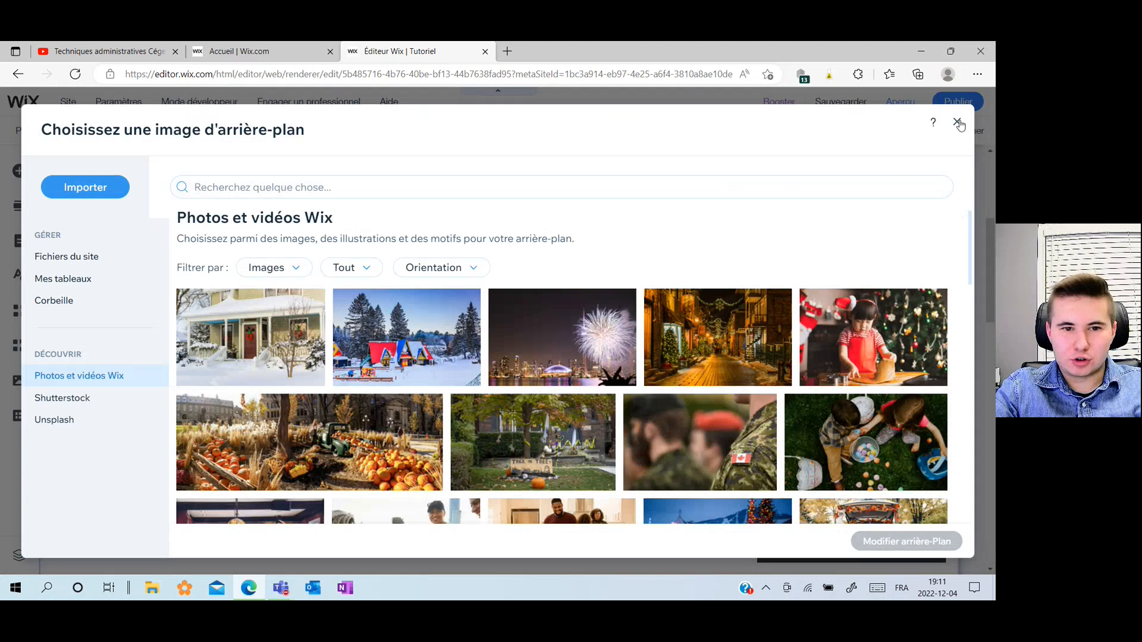
pyautogui.click(958, 123)
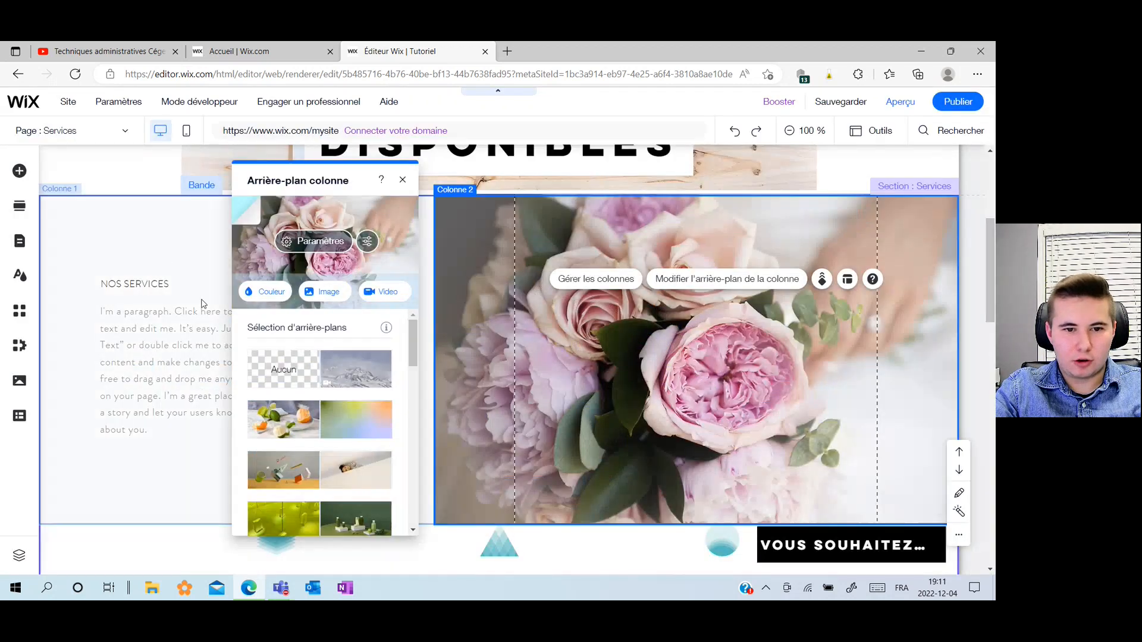
# Examine the text settings of the paragraph under NOS SERVICES, then leave text editing without changes
pyautogui.click(178, 229)
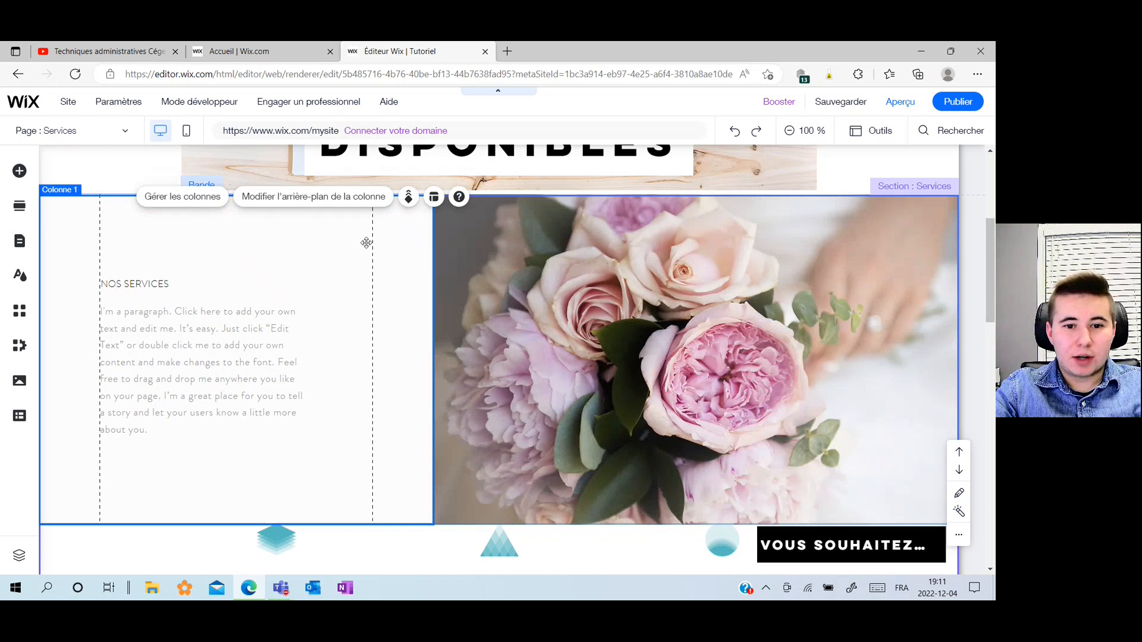
pyautogui.click(210, 338)
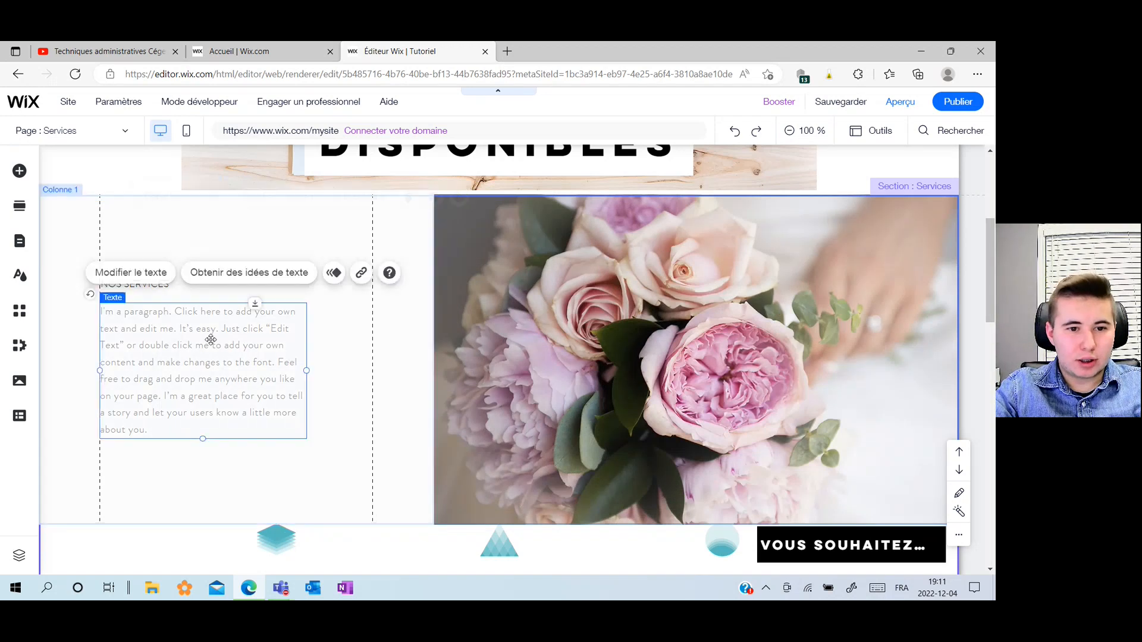
pyautogui.doubleClick(162, 429)
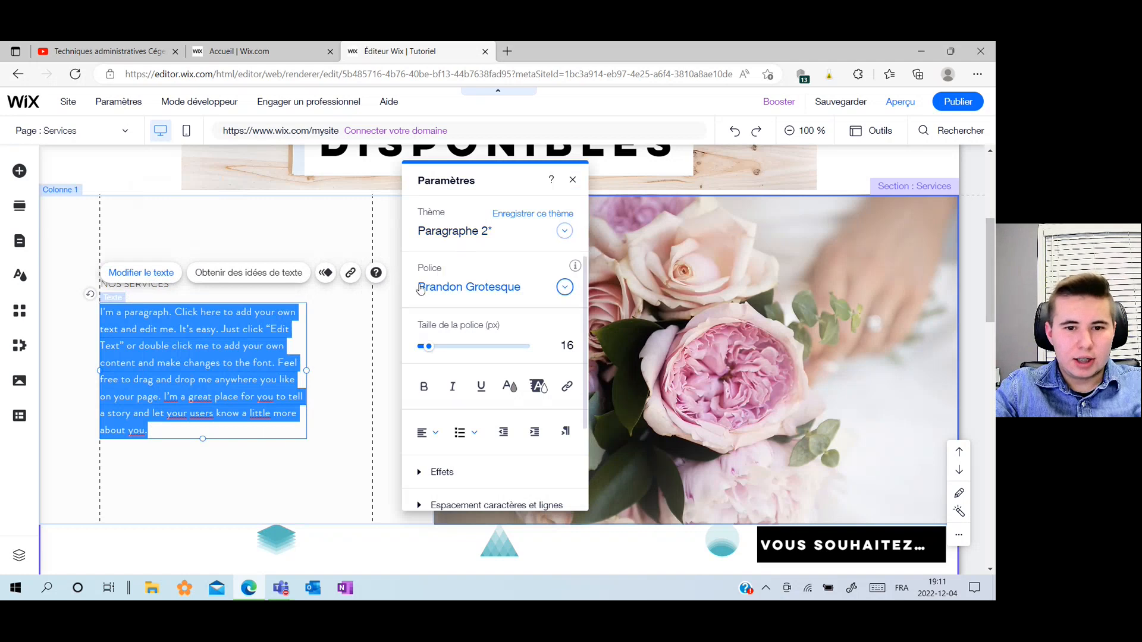
pyautogui.click(384, 421)
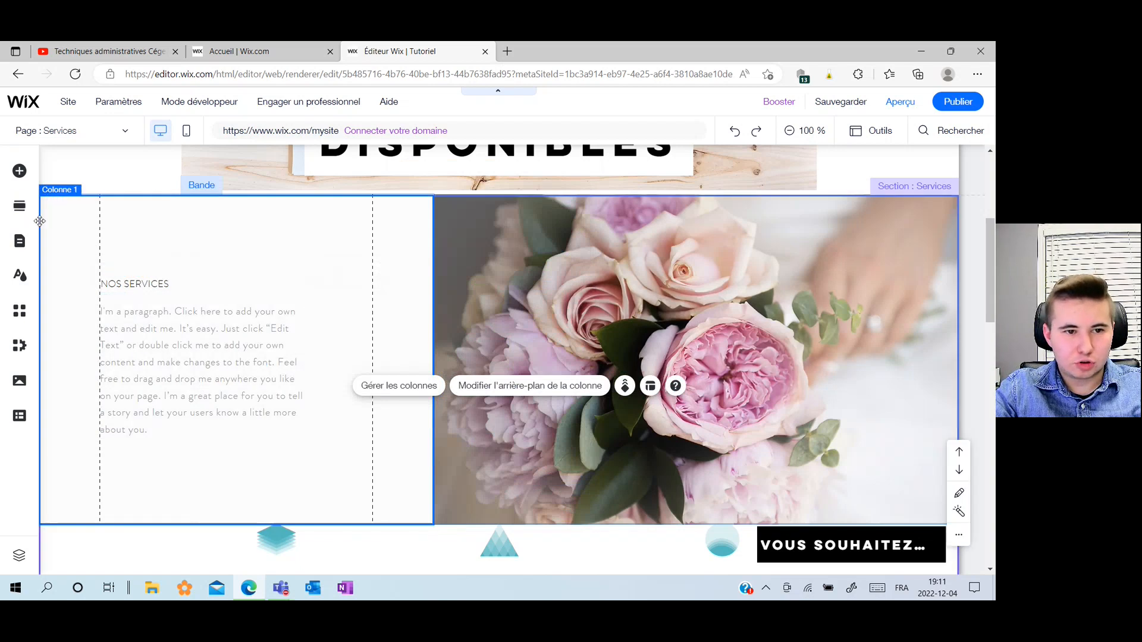
# Browse the Équipe and Contact section designs and add the "Our Team." section beneath the Services Disponibles banner
pyautogui.scroll(-2, 540, 317)
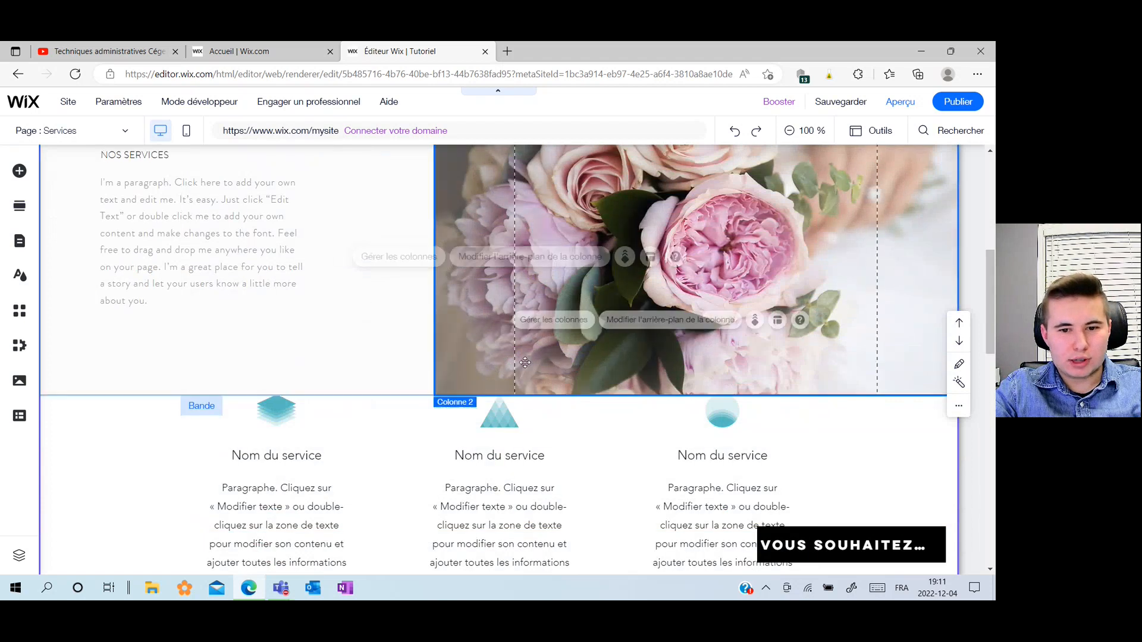
pyautogui.click(415, 406)
pyautogui.scroll(-6, 503, 283)
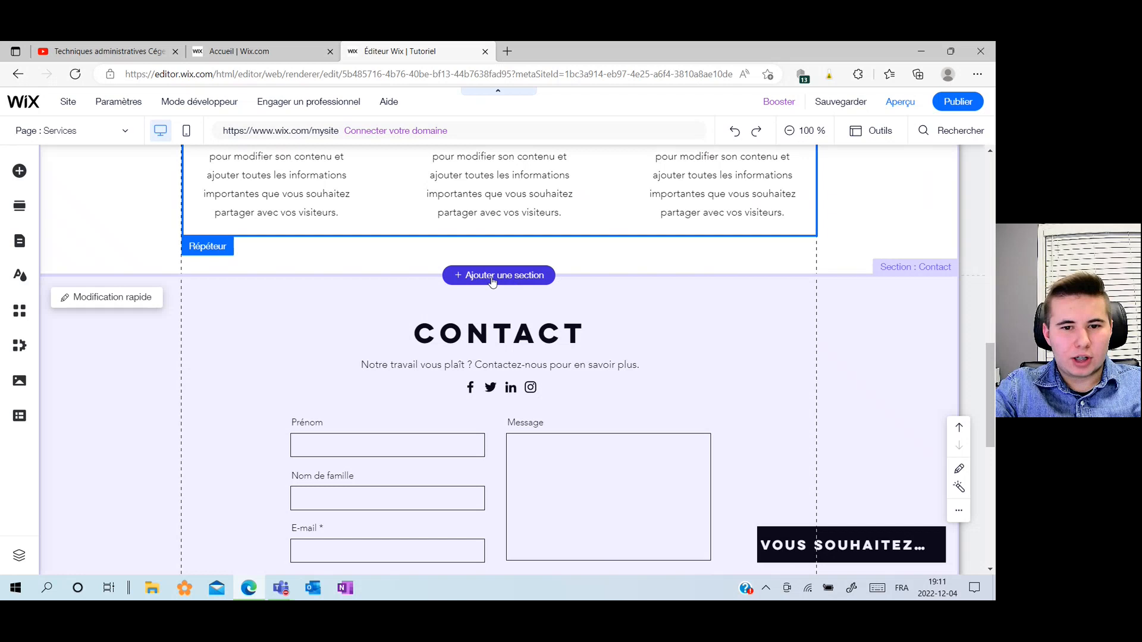
pyautogui.scroll(2, 492, 283)
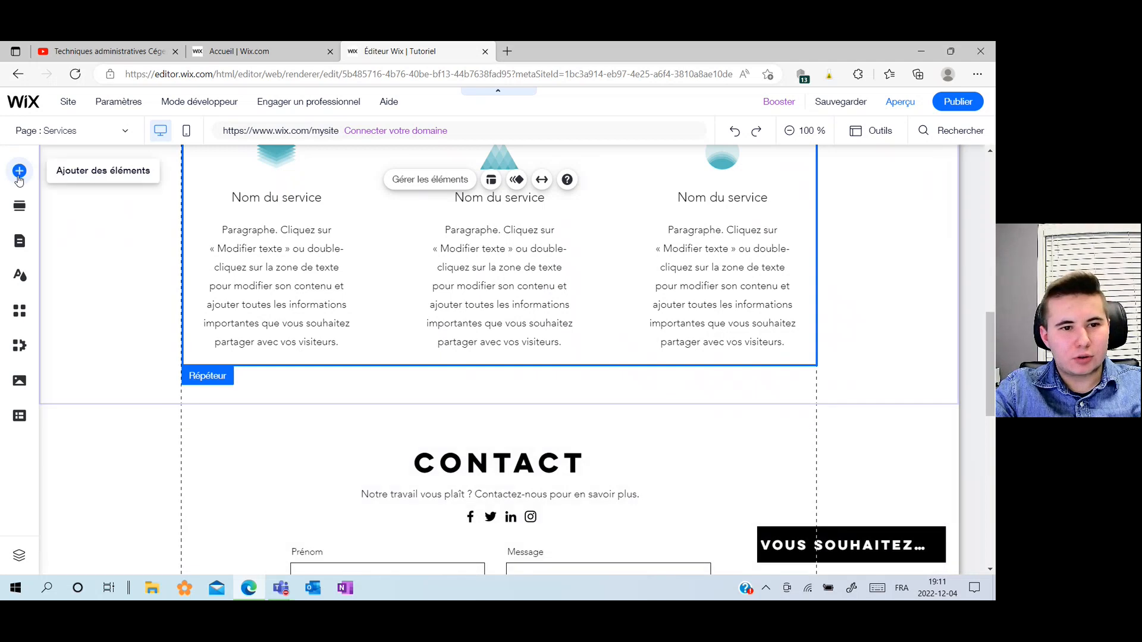
pyautogui.click(20, 206)
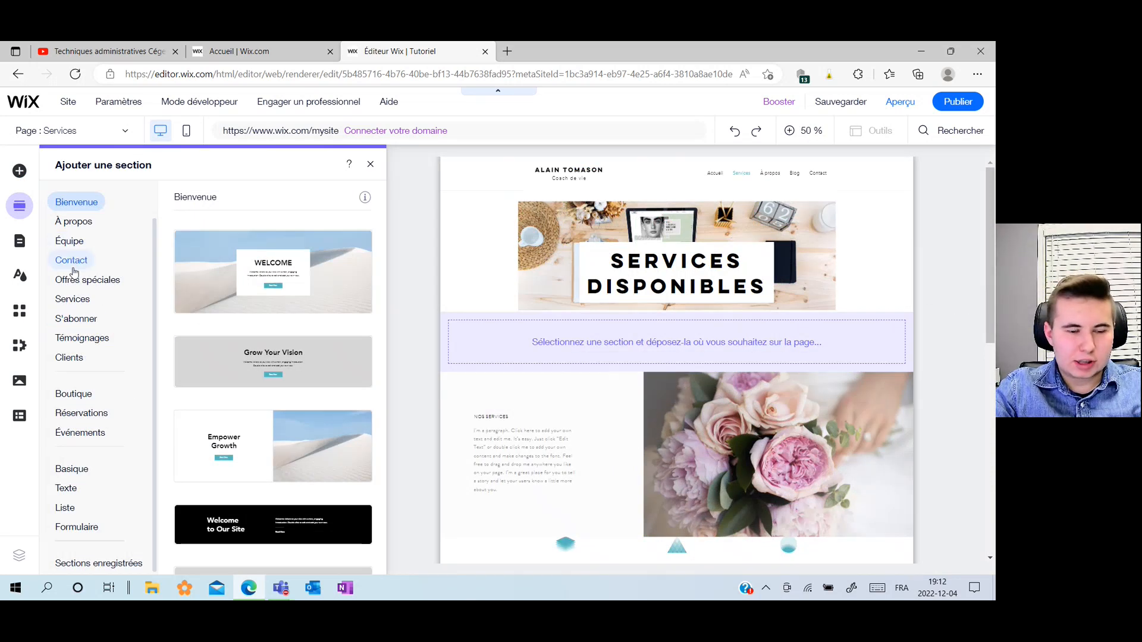
pyautogui.click(72, 241)
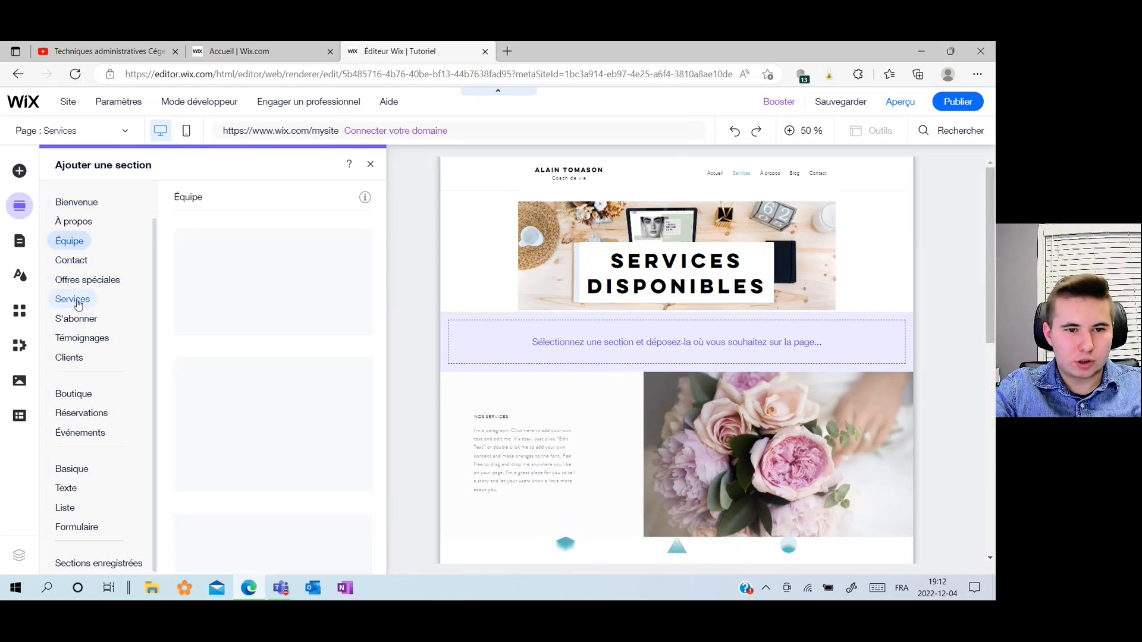
pyautogui.scroll(1, 87, 237)
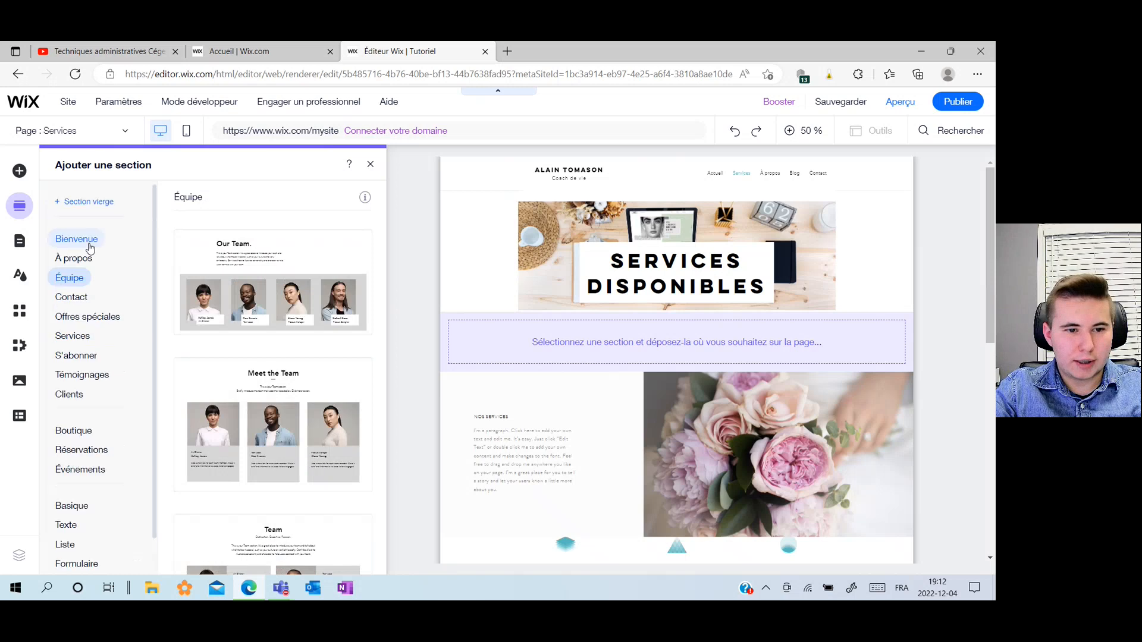
pyautogui.click(82, 320)
pyautogui.click(71, 297)
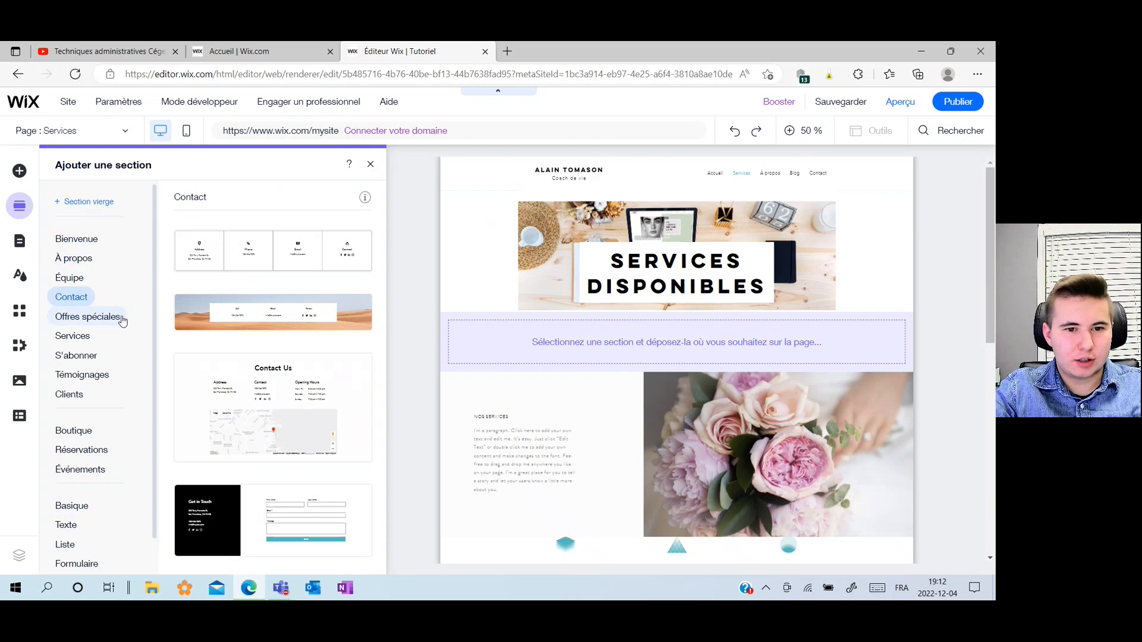
pyautogui.click(70, 283)
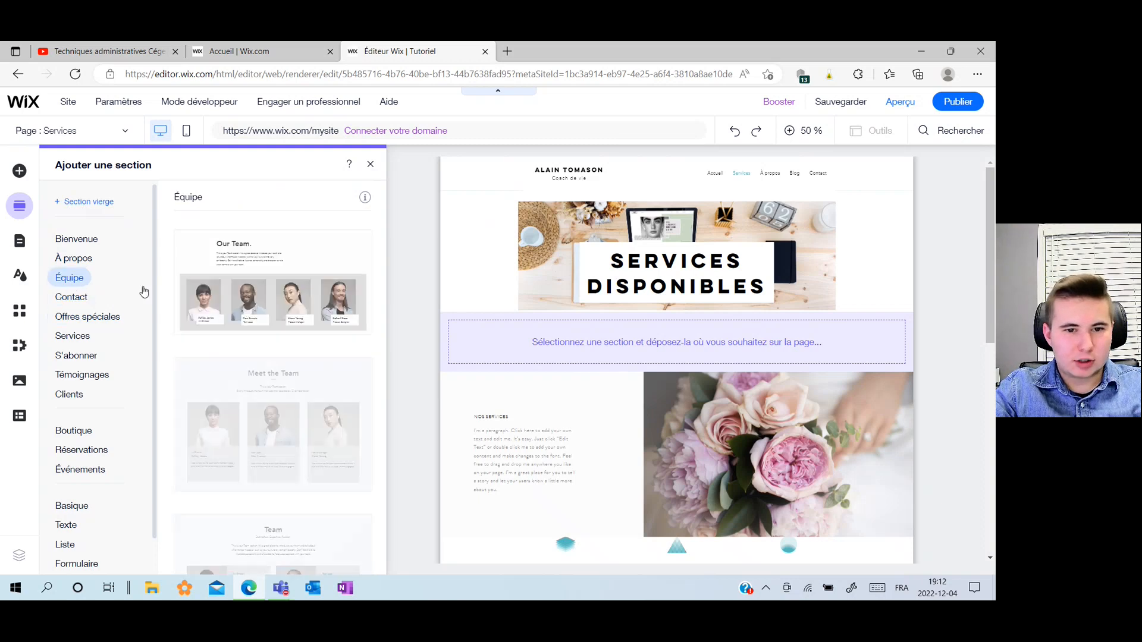
pyautogui.click(315, 254)
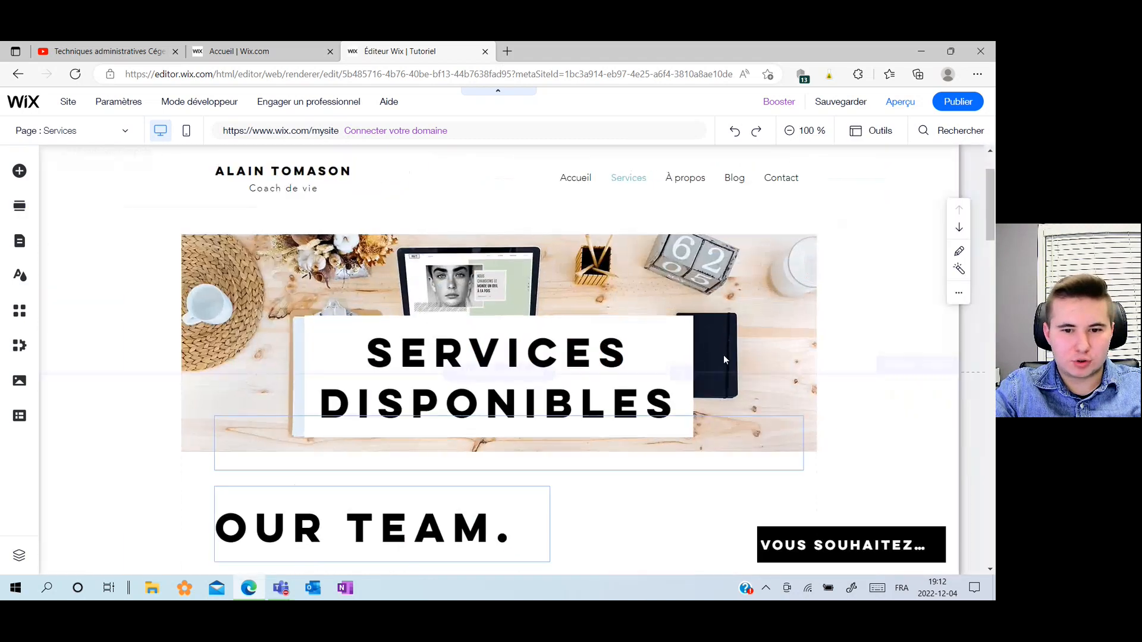
# Look over the added "Our Team." section and delete it from the page
pyautogui.scroll(-5, 725, 360)
pyautogui.scroll(6, 706, 441)
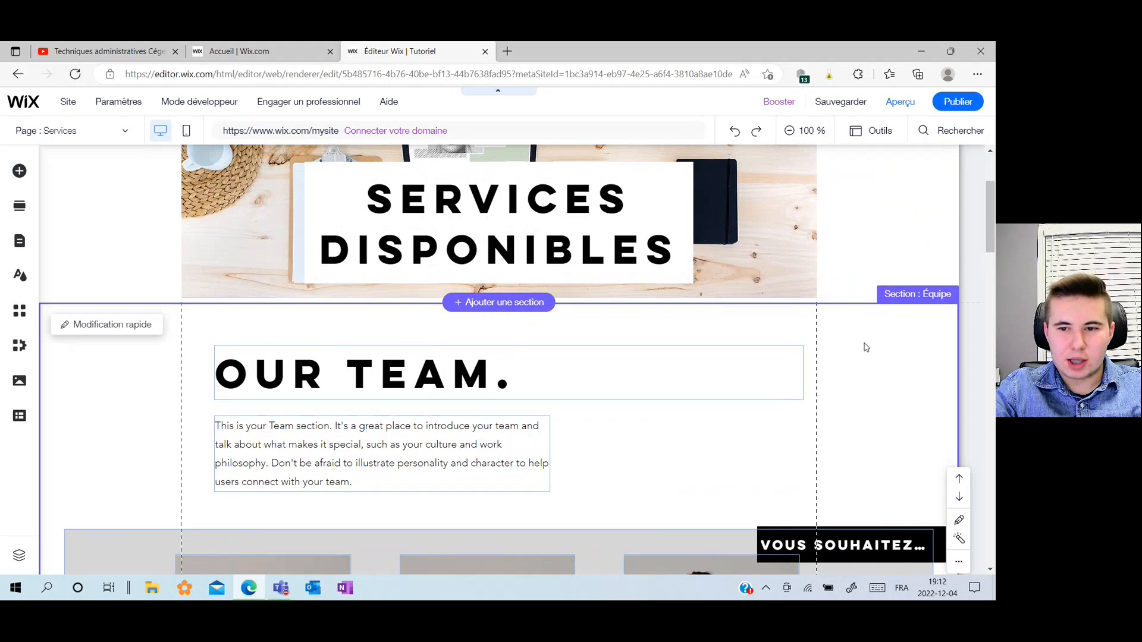
pyautogui.click(866, 347)
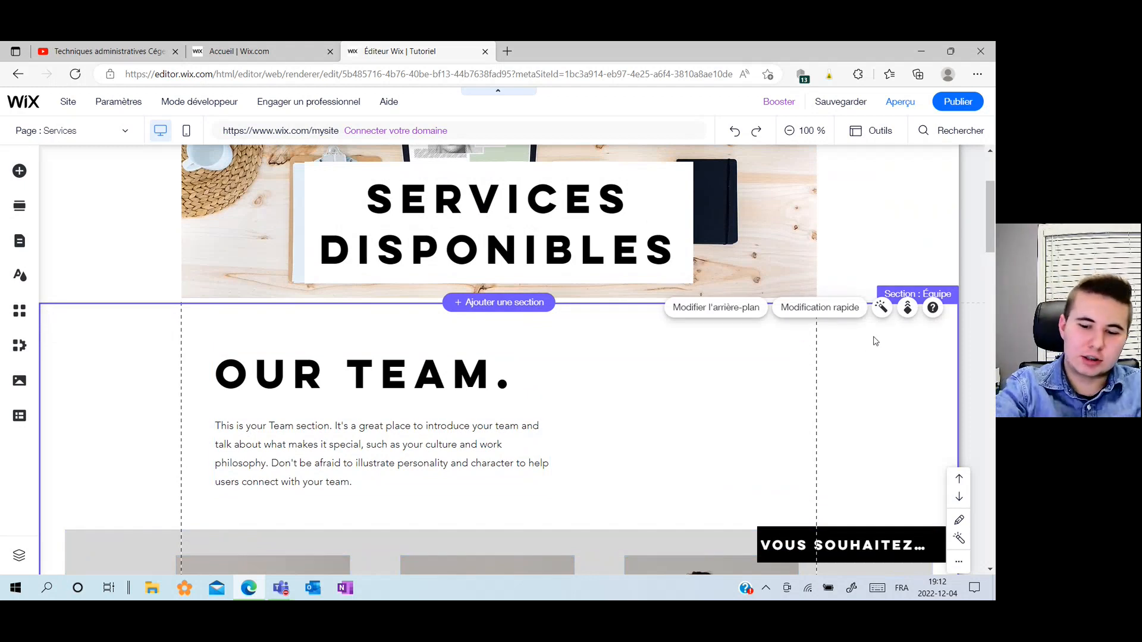
pyautogui.press('Delete')
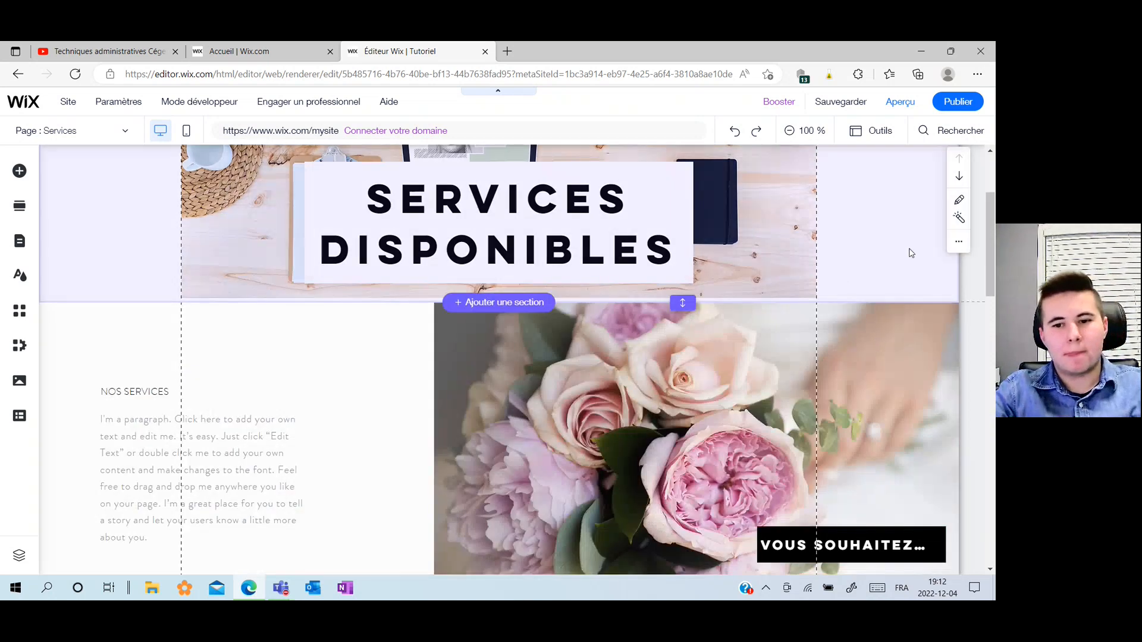
# Review the Services page layout from the banner through the bouquet strip and service columns to the Contact heading
pyautogui.scroll(-1, 894, 321)
pyautogui.scroll(3, 894, 321)
pyautogui.scroll(-5, 895, 320)
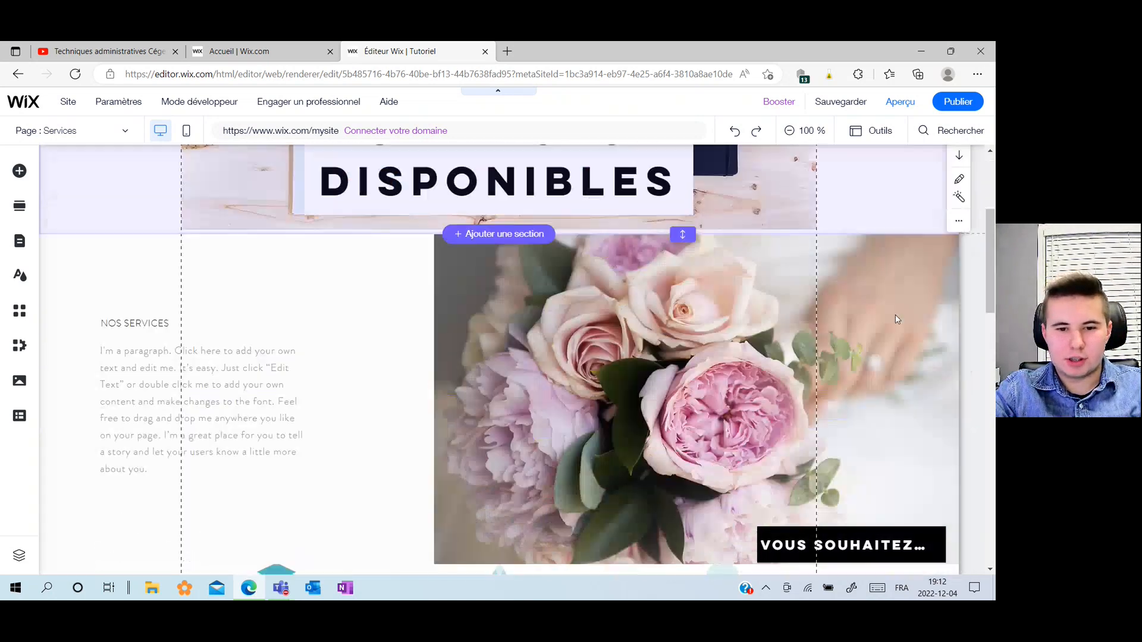
pyautogui.scroll(-6, 897, 320)
pyautogui.scroll(8, 897, 320)
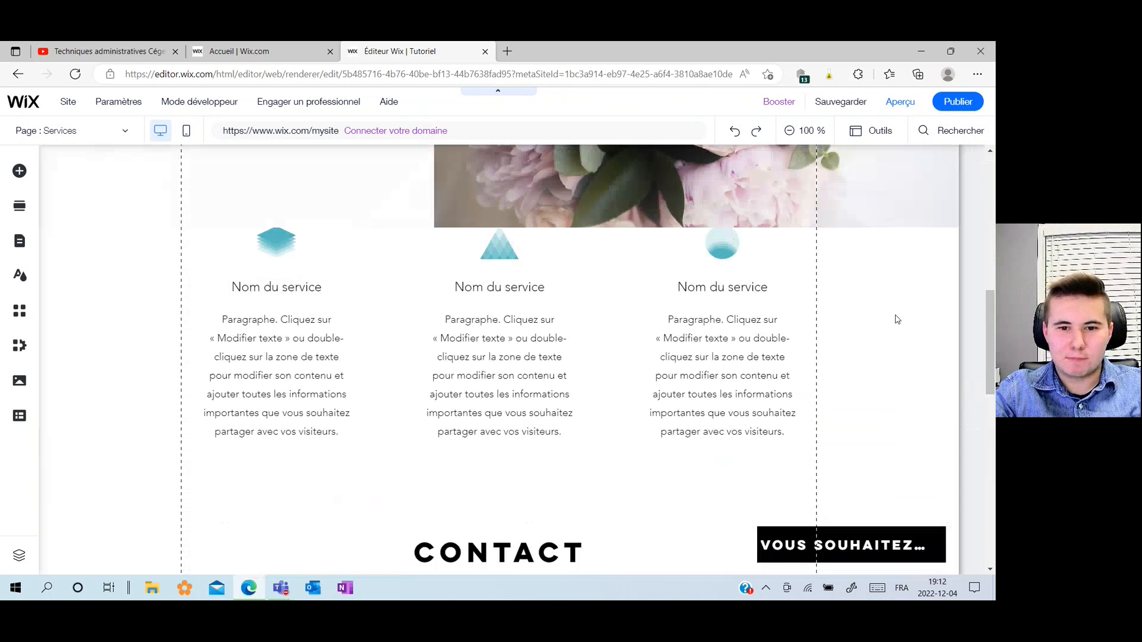
pyautogui.scroll(3, 895, 315)
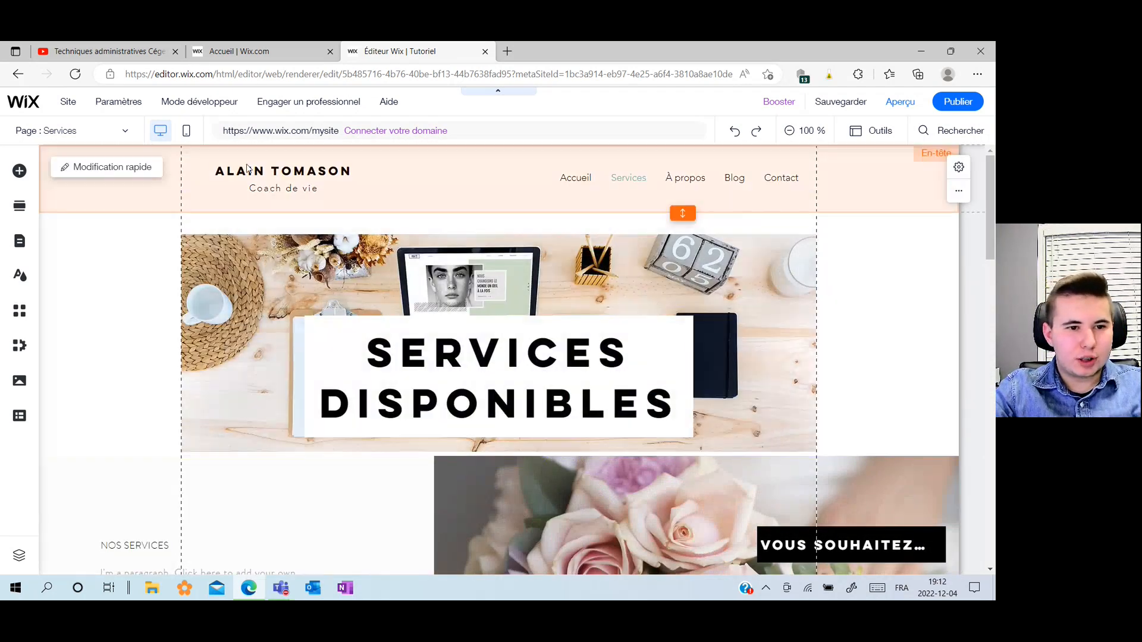
# Examine the strip designs, the section designs and the site's page list, then close them without adding anything
pyautogui.click(25, 182)
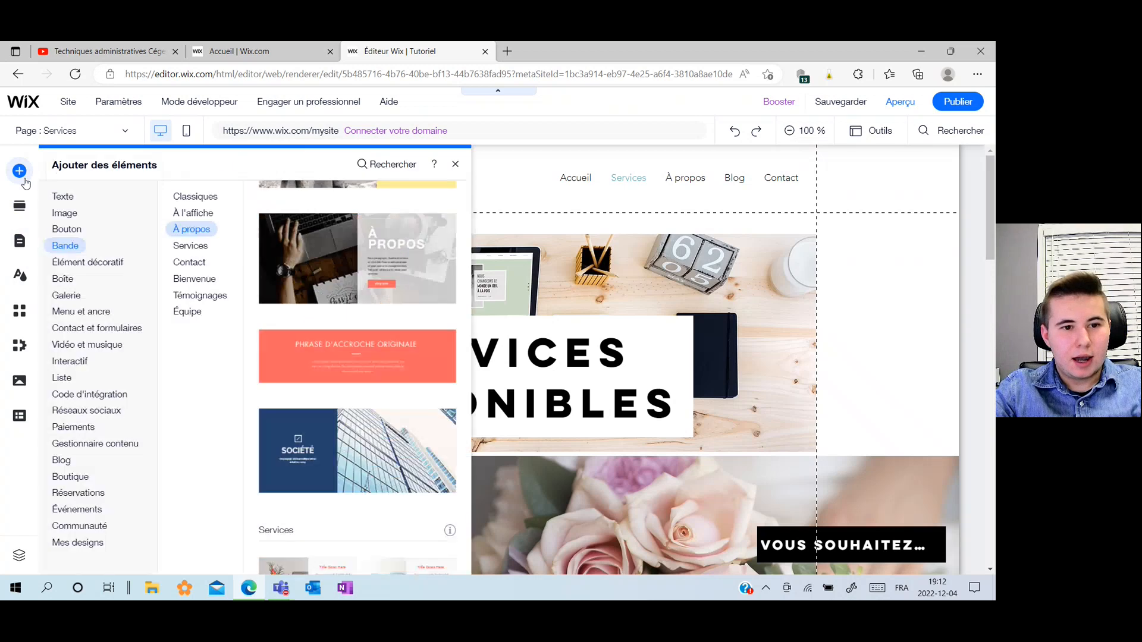
pyautogui.click(27, 215)
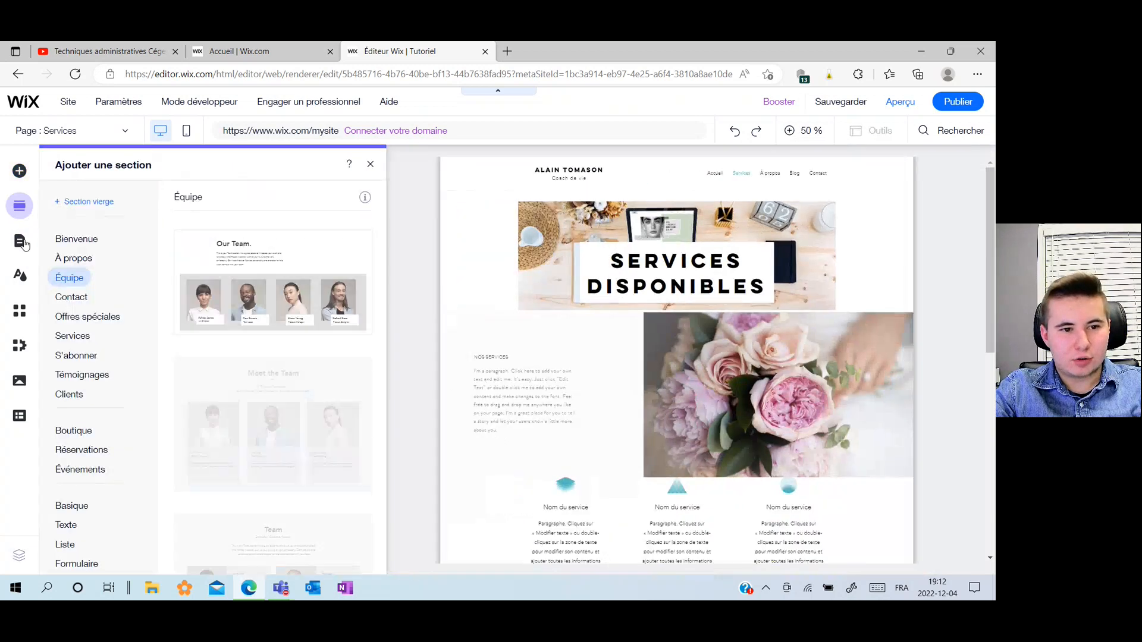
pyautogui.click(20, 241)
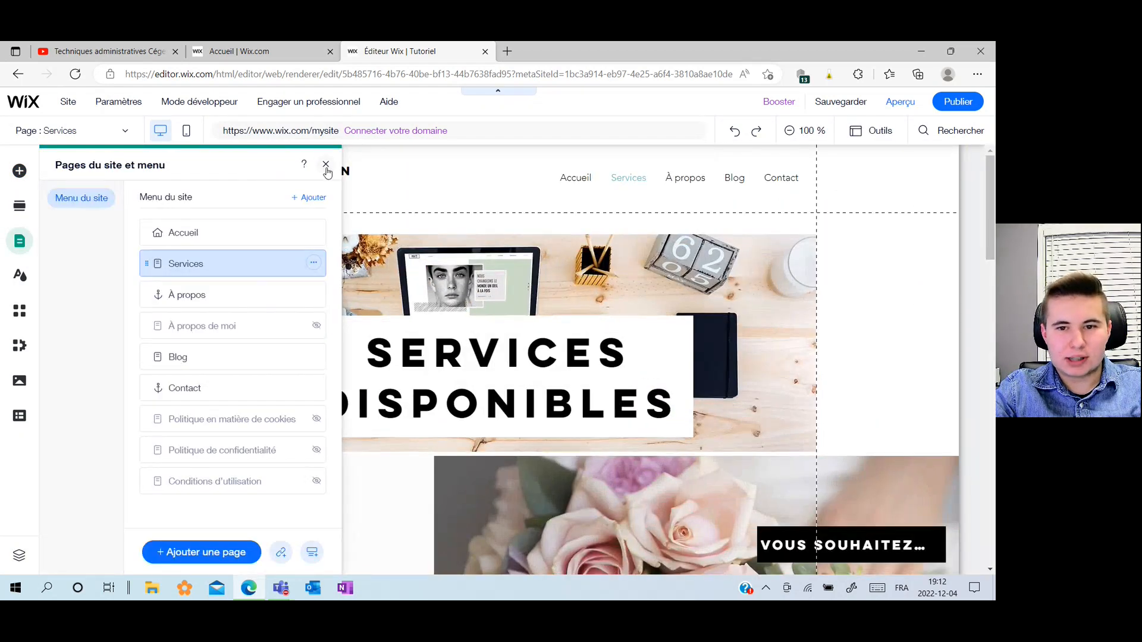
pyautogui.click(326, 165)
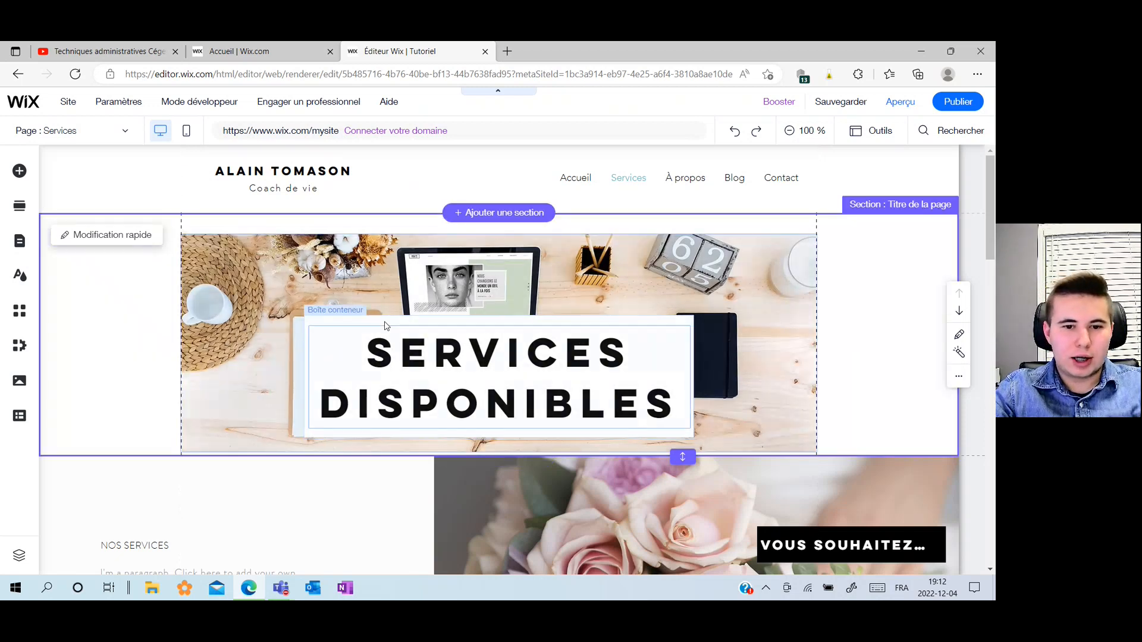
# Switch to the Microsoft Teams meeting window
pyautogui.click(408, 320)
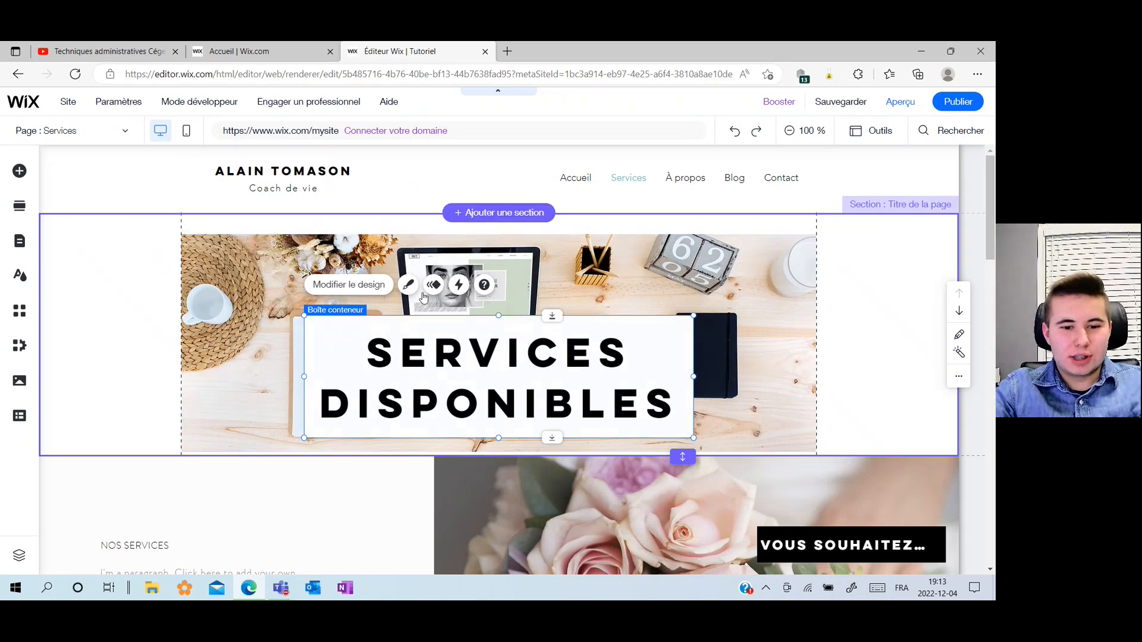
pyautogui.moveTo(281, 587)
pyautogui.click(323, 534)
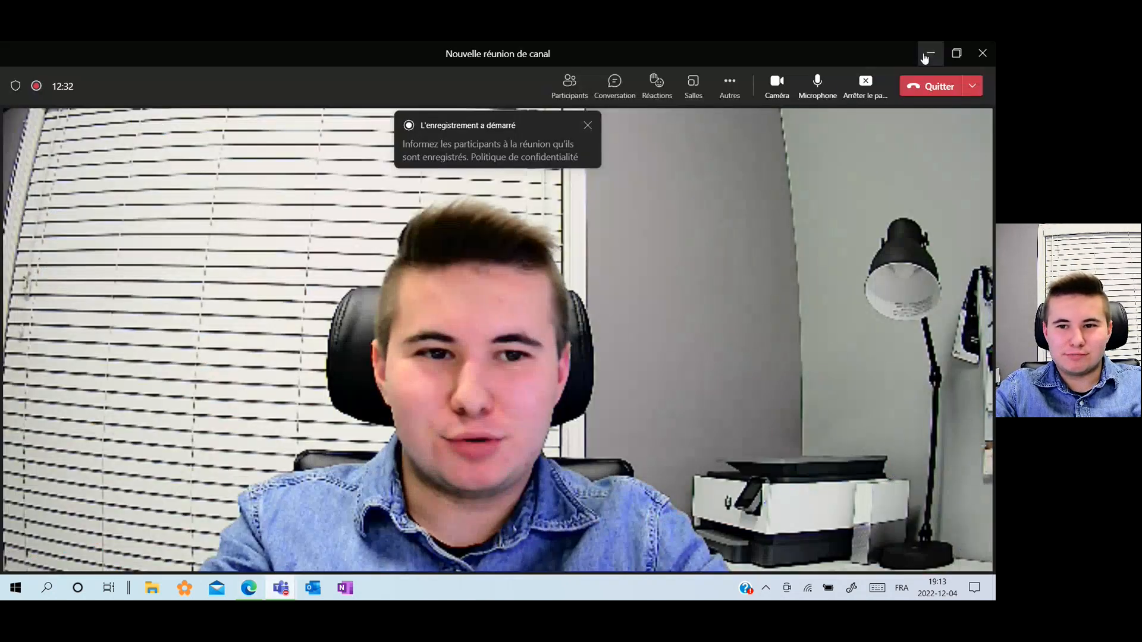